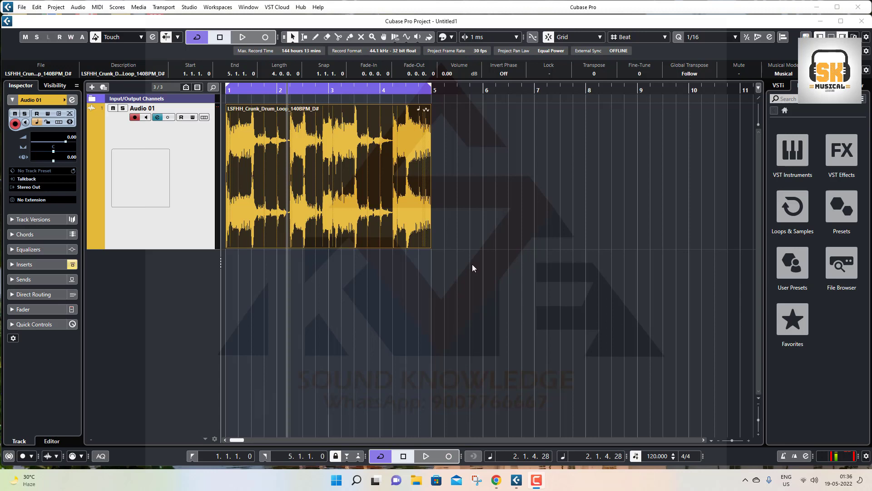
Open the Audio 01 track's channel equalizer and play the drum loop to view its frequency spectrum.
{"action": "left_click", "coordinate": [159, 117]}
{"action": "left_click", "coordinate": [339, 169]}
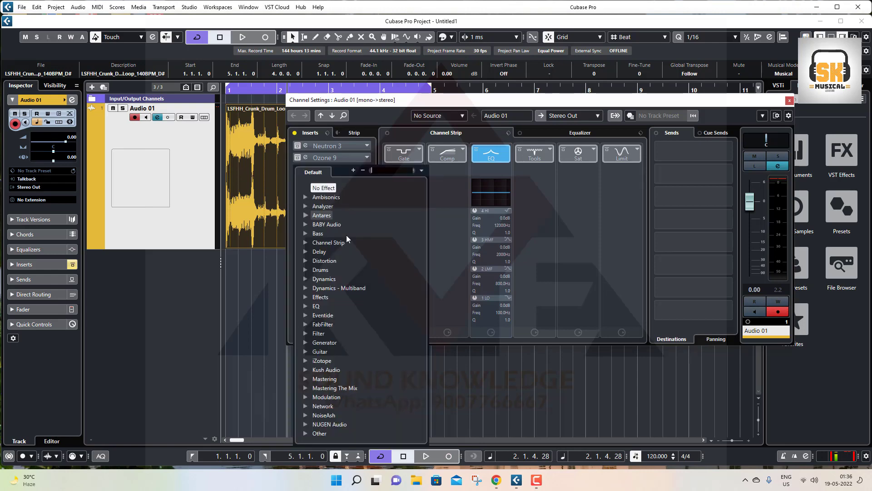
{"action": "left_click", "coordinate": [491, 157]}
{"action": "left_click", "coordinate": [492, 158]}
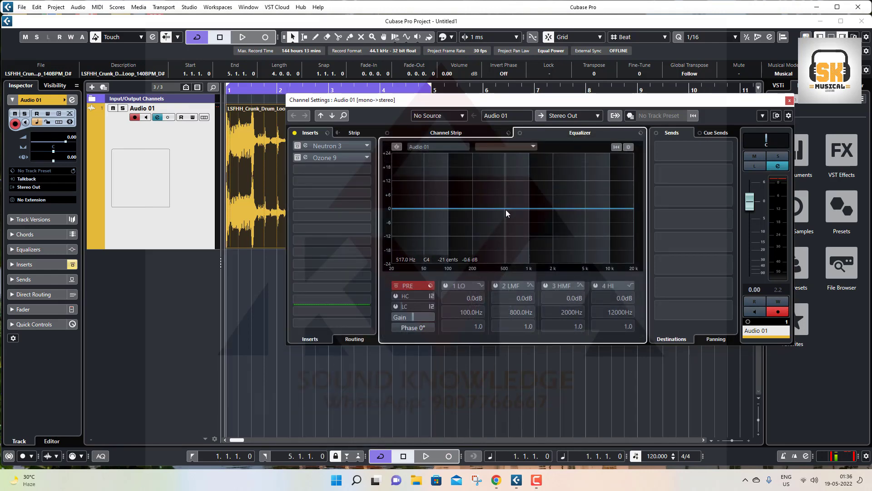
{"action": "key", "text": "space"}
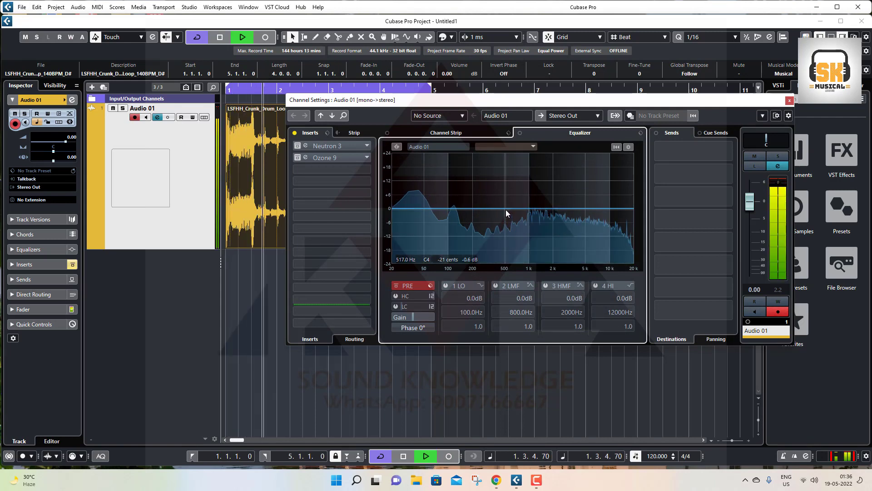
{"action": "key", "text": "space"}
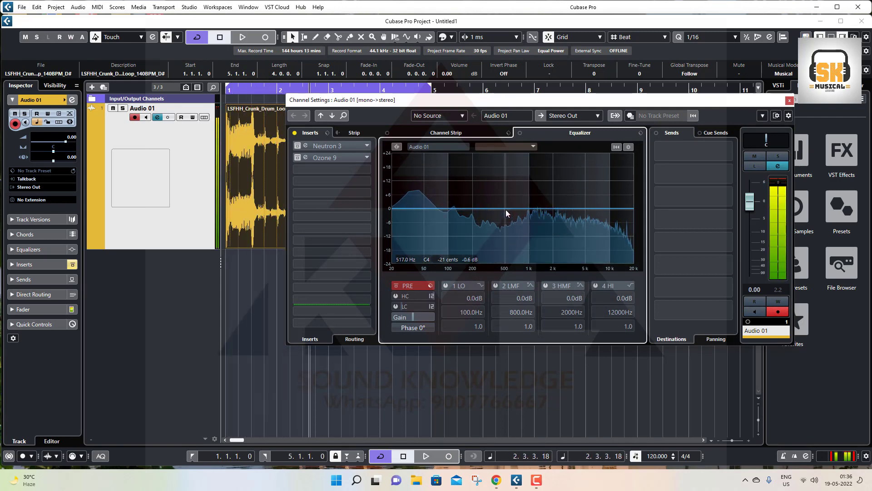
Cut the low EQ band 6.3 dB at 43.5 Hz, and boost high-mid 3.7 dB at 2614 Hz and high 4.3 dB at 11756 Hz.
{"action": "left_click_drag", "start_coordinate": [419, 209], "coordinate": [419, 223]}
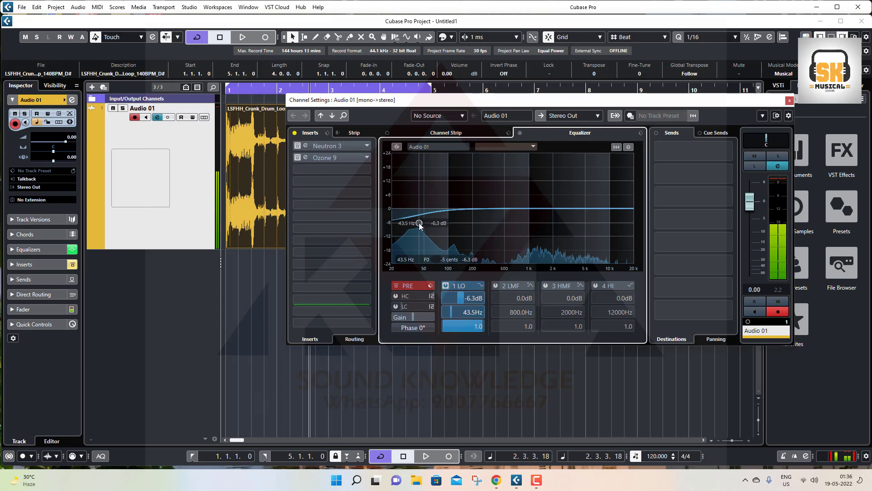
{"action": "left_click_drag", "start_coordinate": [558, 209], "coordinate": [562, 199]}
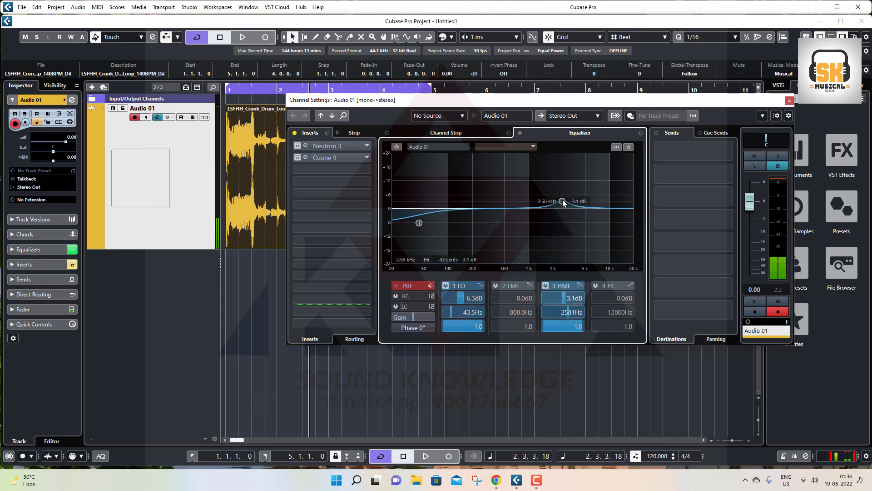
{"action": "left_click", "coordinate": [613, 207]}
{"action": "left_click_drag", "start_coordinate": [614, 207], "coordinate": [615, 199]}
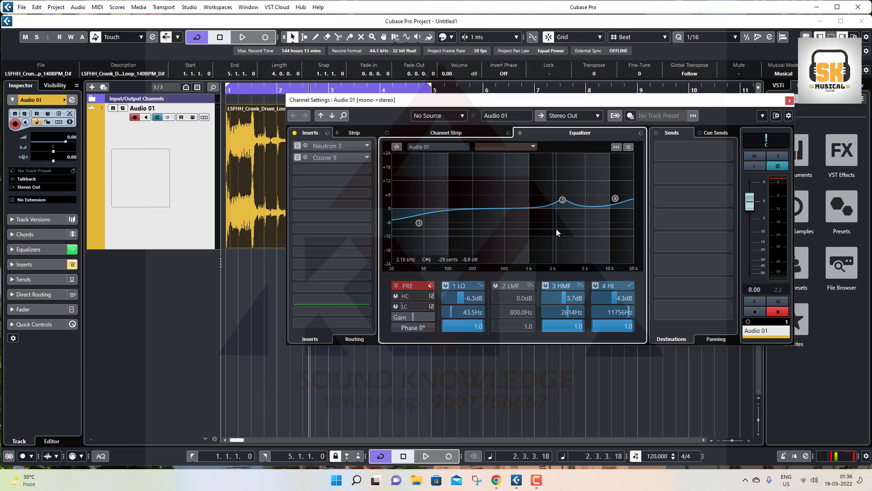
Switch off the high-mid, high and low bands so the channel EQ curve is flat.
{"action": "double_click", "coordinate": [562, 198]}
{"action": "double_click", "coordinate": [615, 199]}
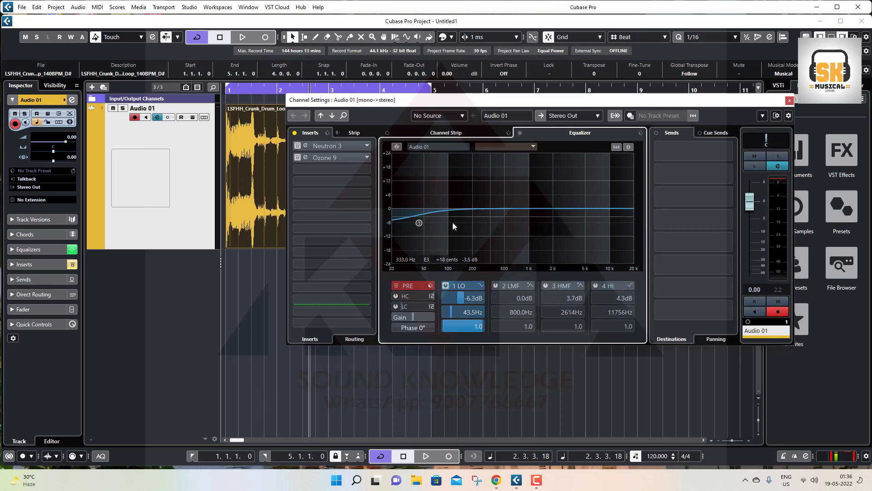
{"action": "double_click", "coordinate": [419, 223]}
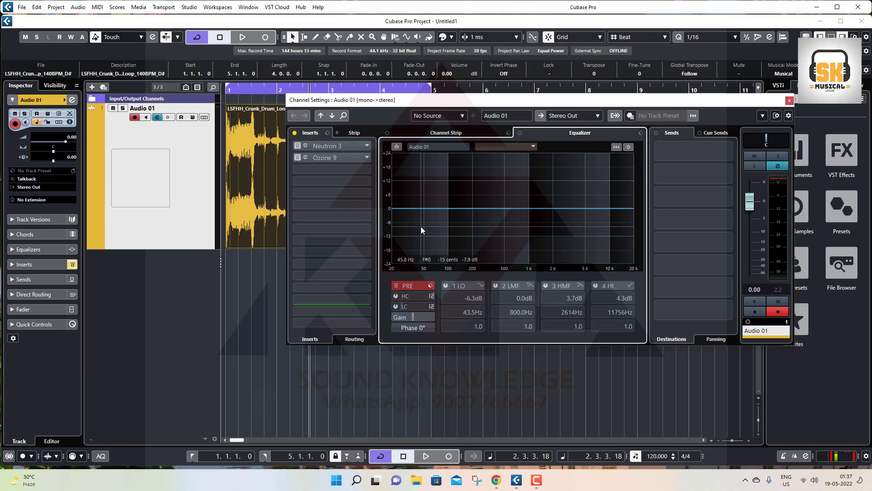
Open the Ozone 9 insert on Audio 01 and play the loop to view its spectrum in Equalizer 1.
{"action": "left_click", "coordinate": [297, 160]}
{"action": "left_click", "coordinate": [306, 157]}
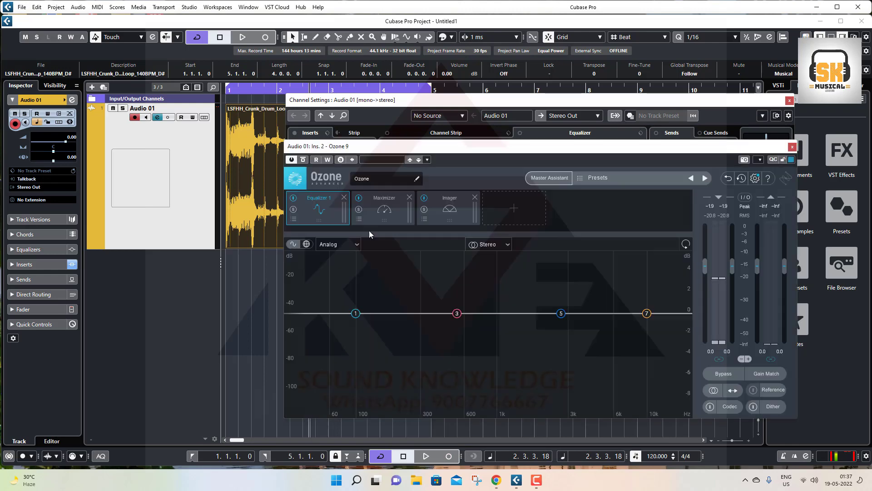
{"action": "left_click_drag", "start_coordinate": [498, 149], "coordinate": [466, 87]}
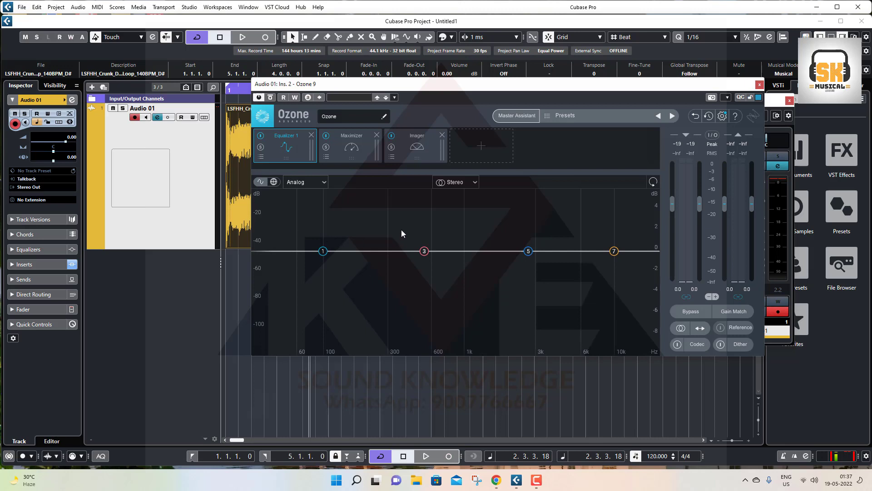
{"action": "key", "text": "space"}
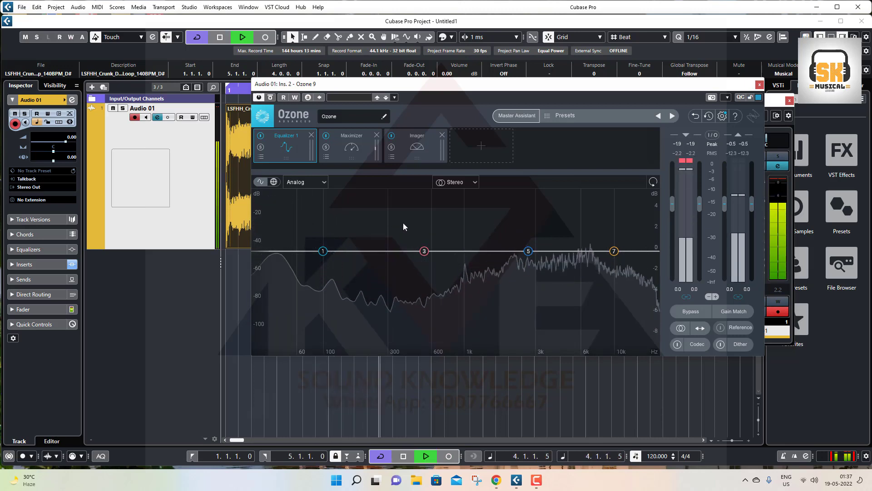
{"action": "key", "text": "space"}
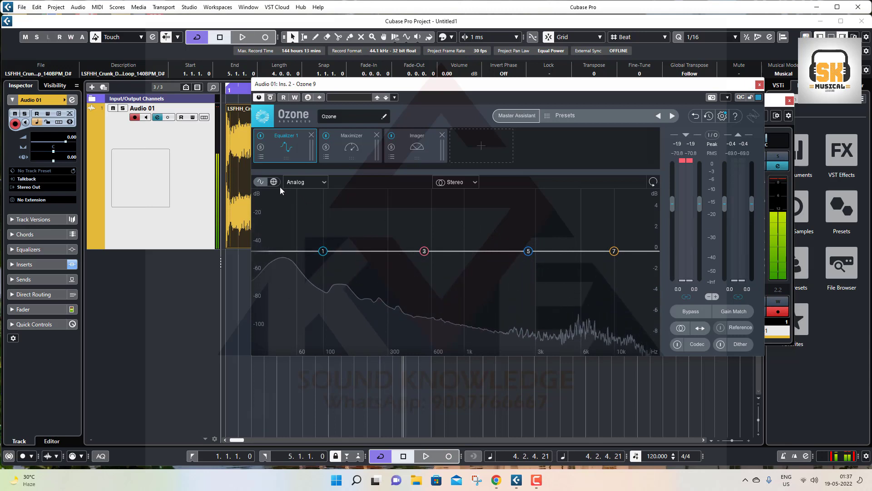
Show the parameters of all eight Ozone equalizer bands and play the loop to examine them.
{"action": "left_click", "coordinate": [274, 182]}
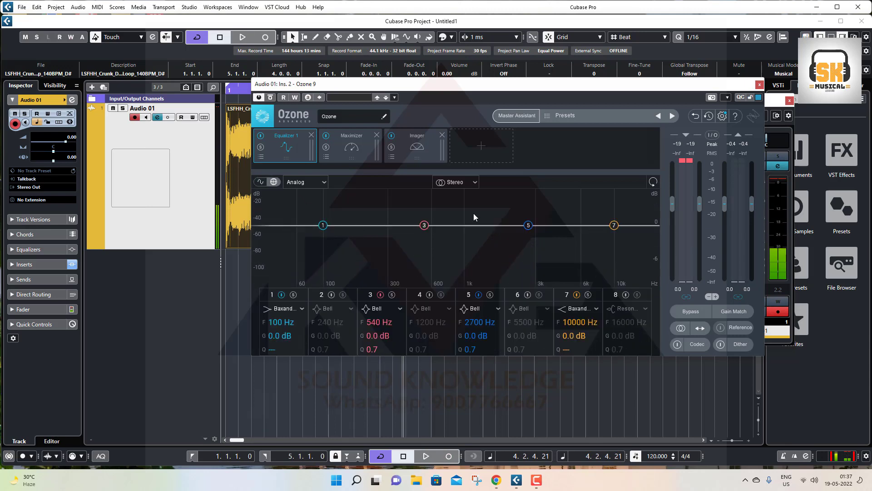
{"action": "key", "text": "space"}
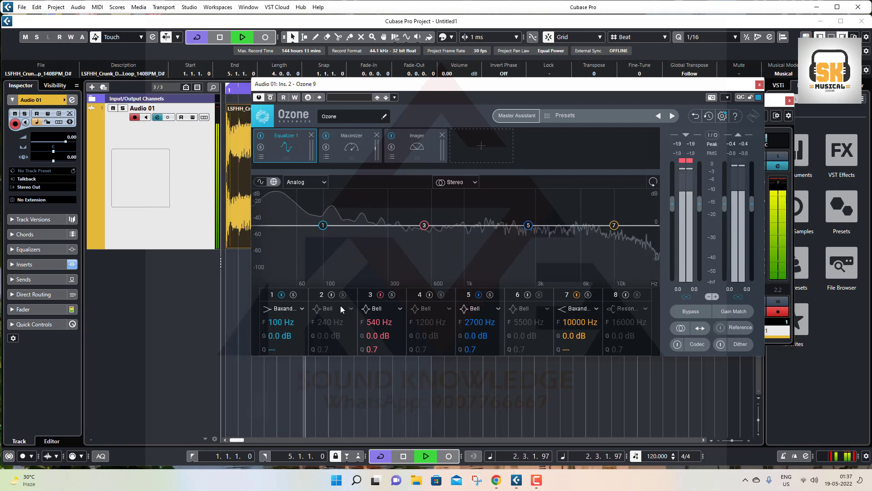
{"action": "key", "text": "space"}
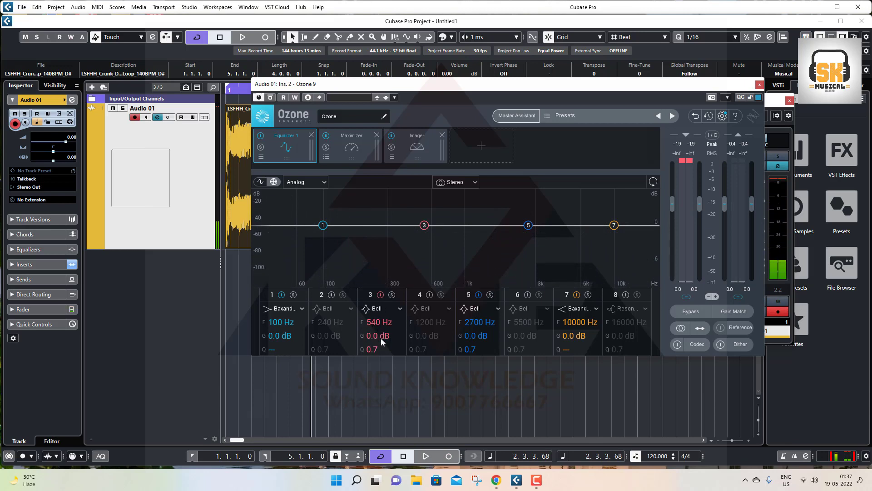
Boost Ozone equalizer band 3 by 2.0 dB at 540 Hz and narrow it to a Q of 8.5.
{"action": "left_click", "coordinate": [424, 226]}
{"action": "left_click_drag", "start_coordinate": [424, 226], "coordinate": [425, 217]}
{"action": "left_click_drag", "start_coordinate": [425, 218], "coordinate": [432, 216]}
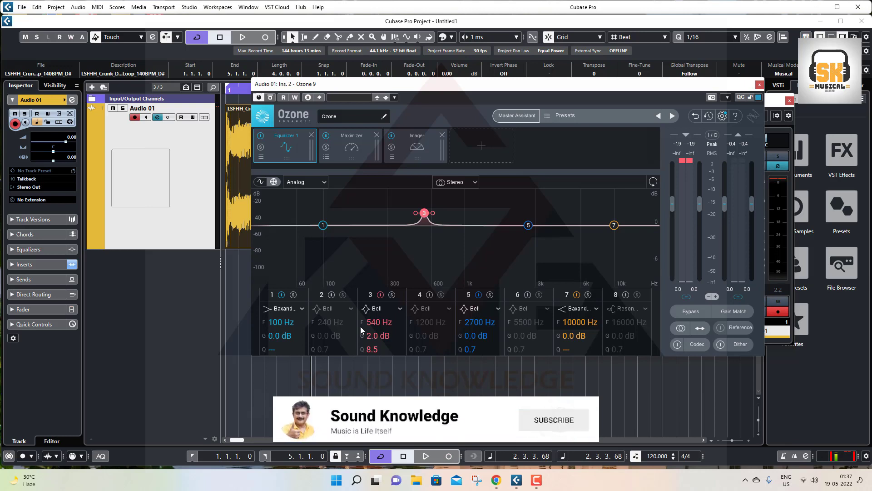
Return to the curve-only equalizer view and set band 3 to a 1.2 dB gain with a Q of 12.0.
{"action": "left_click", "coordinate": [261, 182]}
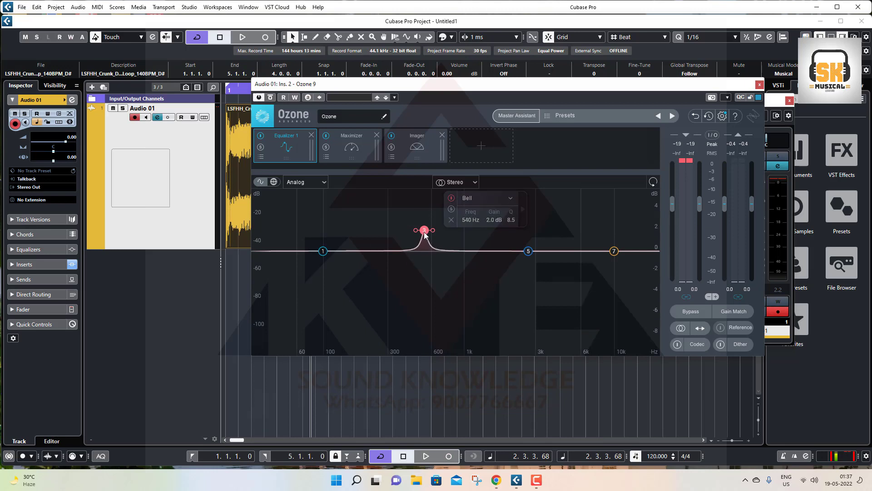
{"action": "mouse_move", "coordinate": [423, 233]}
{"action": "left_mouse_down"}
{"action": "mouse_move", "coordinate": [424, 268]}
{"action": "mouse_move", "coordinate": [423, 242]}
{"action": "left_mouse_up"}
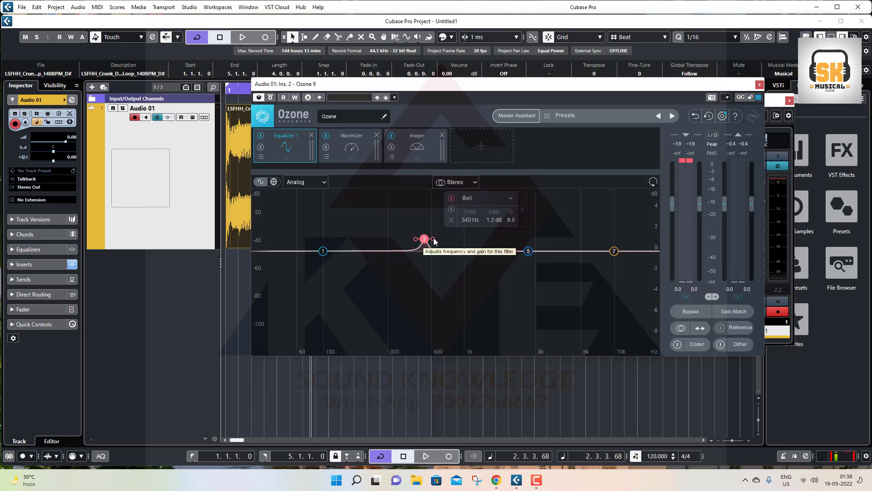
{"action": "mouse_move", "coordinate": [434, 240]}
{"action": "left_mouse_down"}
{"action": "mouse_move", "coordinate": [444, 242]}
{"action": "mouse_move", "coordinate": [433, 242]}
{"action": "left_mouse_up"}
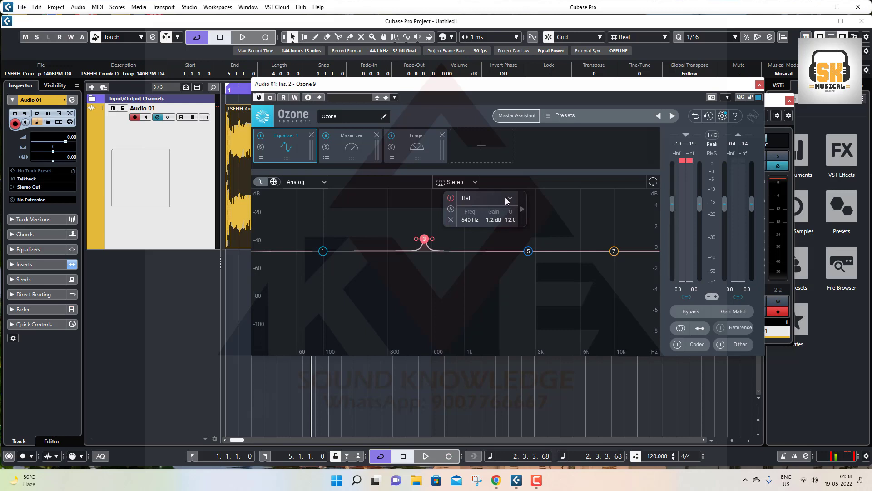
Look over the filter shapes available for band 3 and switch the Ozone equalizer to Digital mode.
{"action": "left_click", "coordinate": [507, 200]}
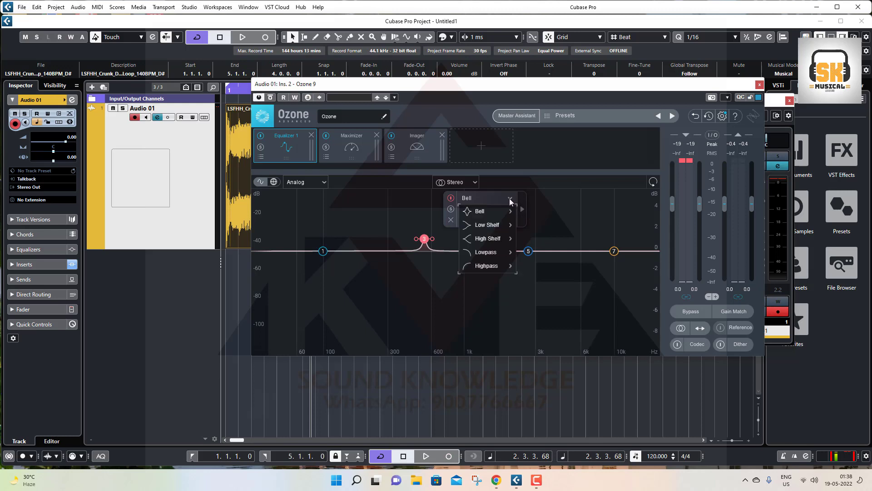
{"action": "left_click", "coordinate": [359, 210]}
{"action": "left_click", "coordinate": [314, 182]}
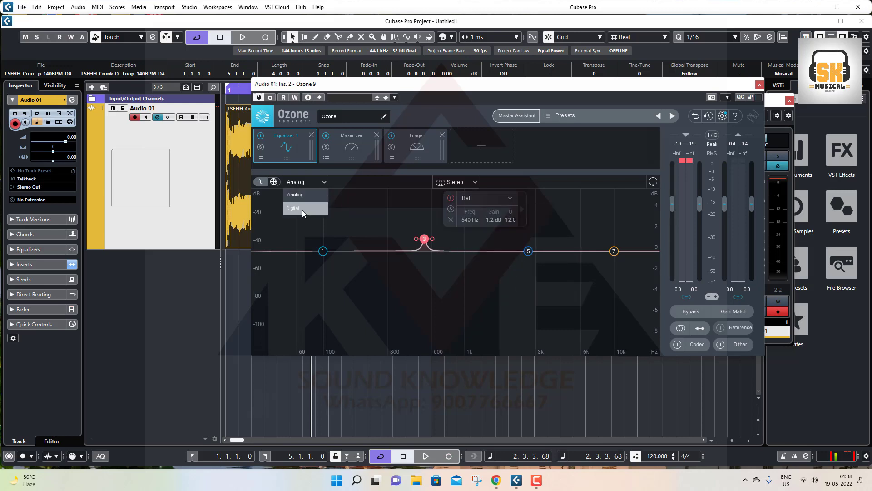
{"action": "left_click", "coordinate": [302, 210]}
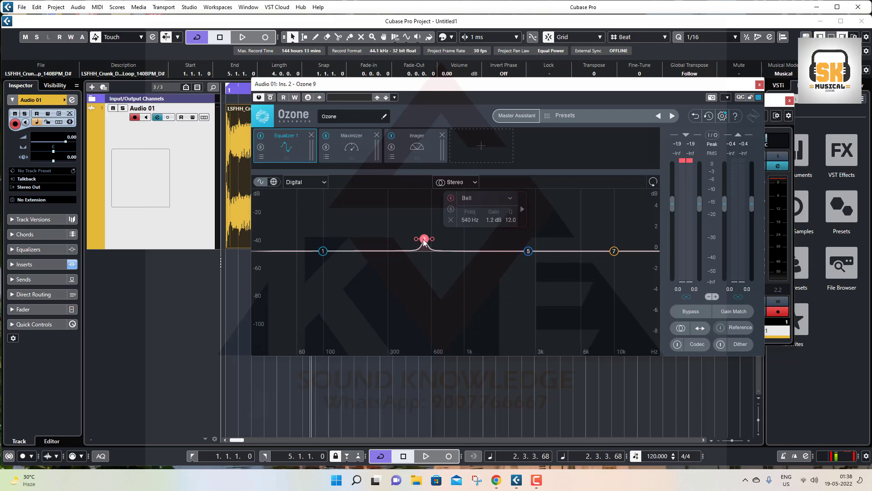
Set band 3 to 1.5 dB at 544 Hz and switch the equalizer to Analog mode while the loop plays.
{"action": "left_click_drag", "start_coordinate": [424, 241], "coordinate": [419, 235]}
{"action": "key", "text": "space"}
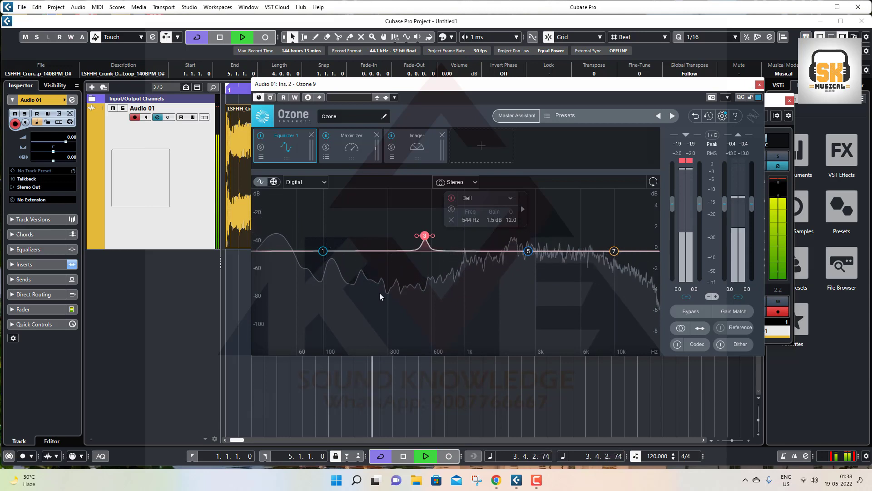
{"action": "left_click", "coordinate": [306, 184]}
{"action": "left_click", "coordinate": [302, 194]}
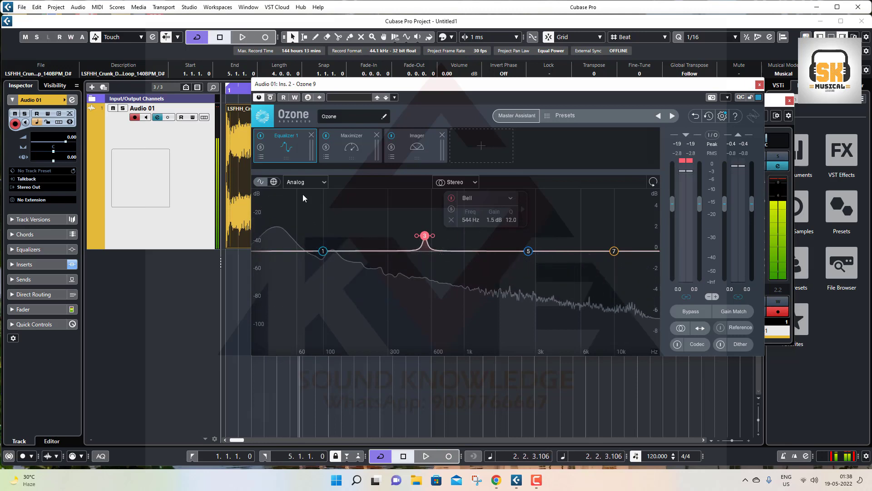
Open Ozone's Maximizer module and play the loop to view its levels.
{"action": "left_click", "coordinate": [352, 150]}
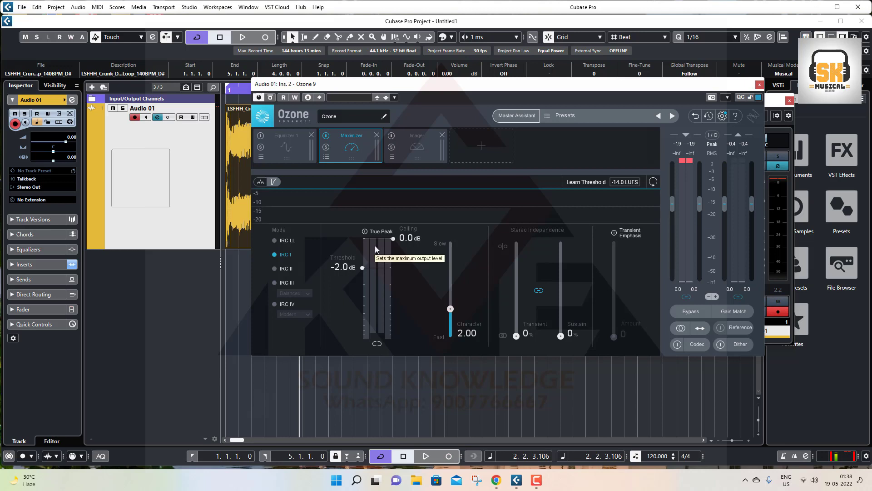
{"action": "key", "text": "space"}
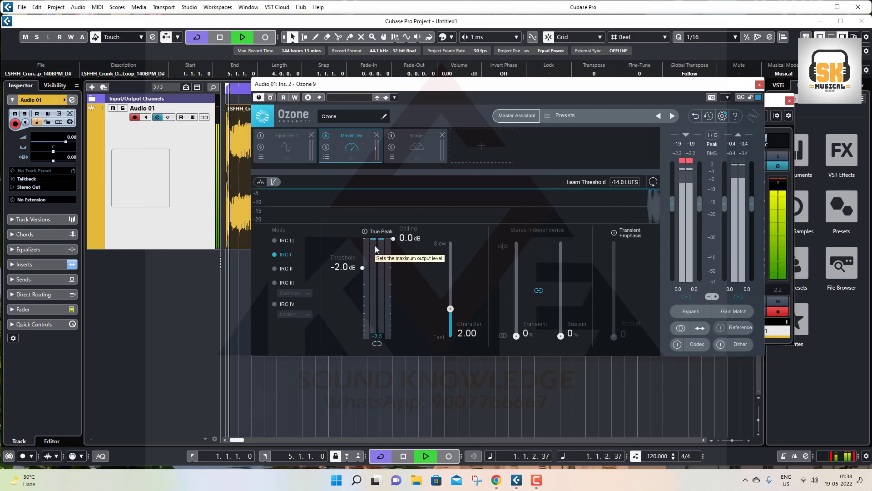
Learn the Maximizer threshold from the playing loop for a -14.0 LUFS target, and end the learning.
{"action": "left_click", "coordinate": [592, 181]}
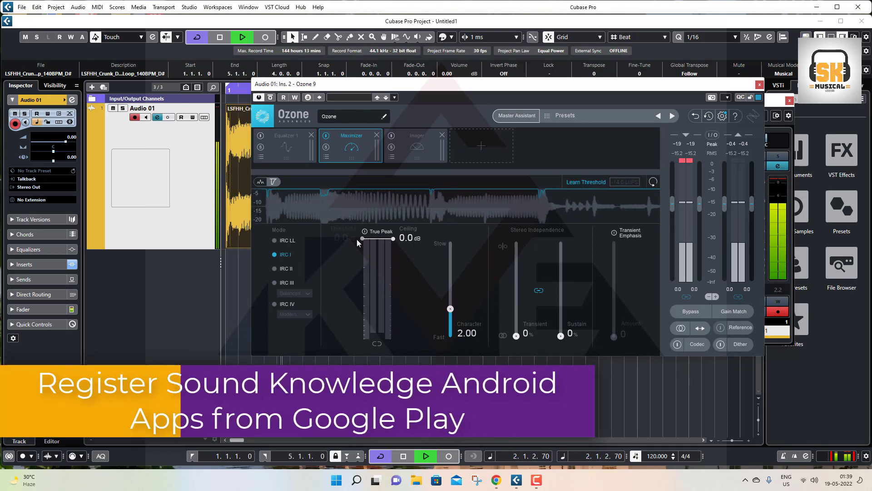
{"action": "key", "text": "space"}
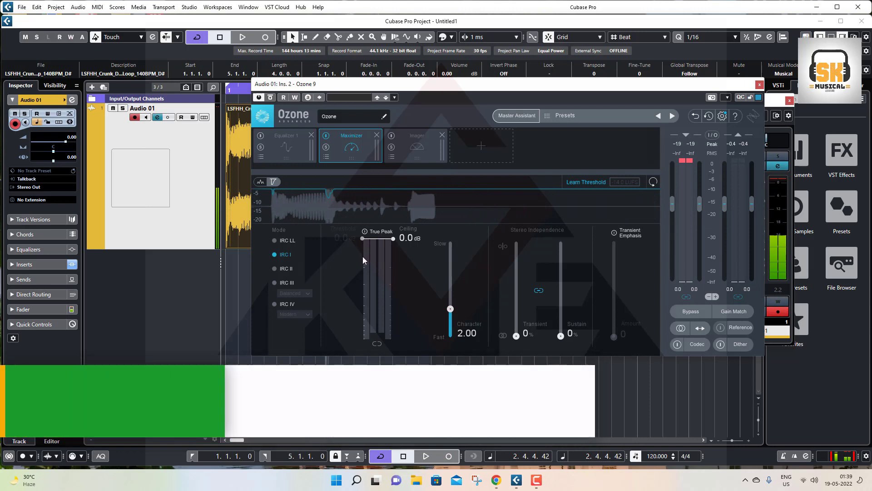
{"action": "mouse_move", "coordinate": [393, 239]}
{"action": "left_mouse_down"}
{"action": "mouse_move", "coordinate": [392, 271]}
{"action": "mouse_move", "coordinate": [393, 231]}
{"action": "left_mouse_up"}
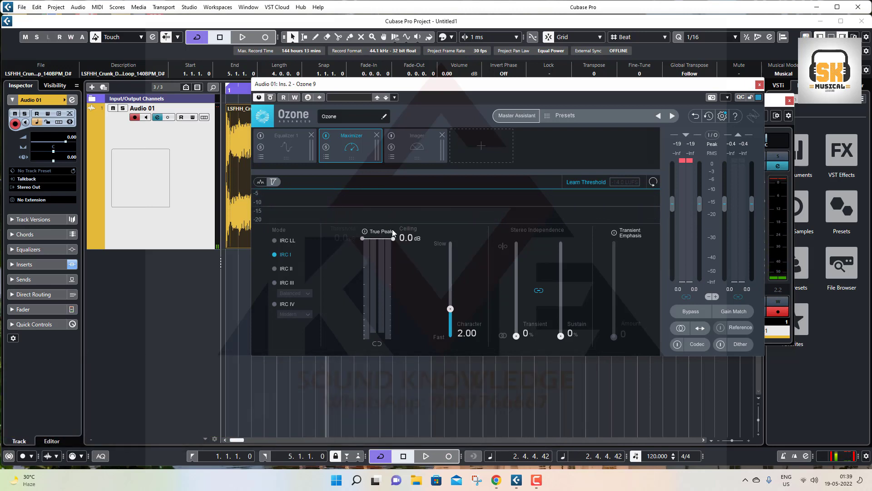
{"action": "left_click", "coordinate": [585, 181]}
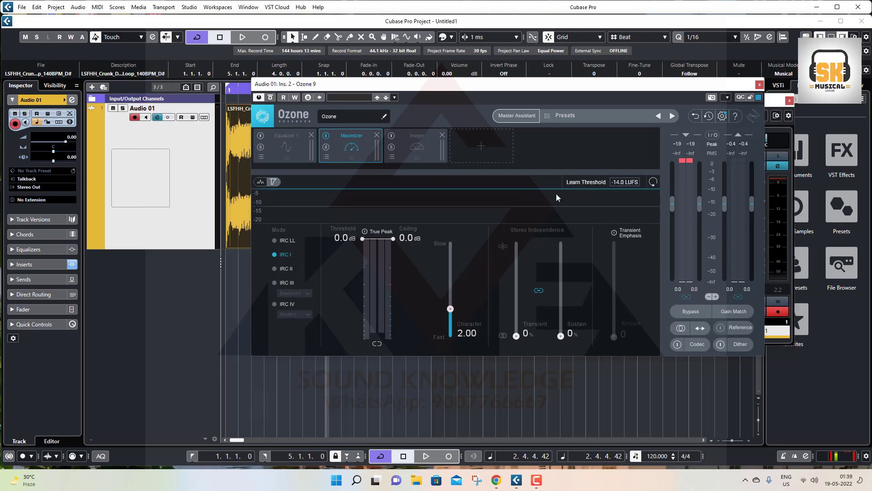
Try a -0.9 dB Maximizer threshold and a second threshold learning pass, and reset the module to its factory defaults.
{"action": "left_click_drag", "start_coordinate": [394, 240], "coordinate": [362, 253]}
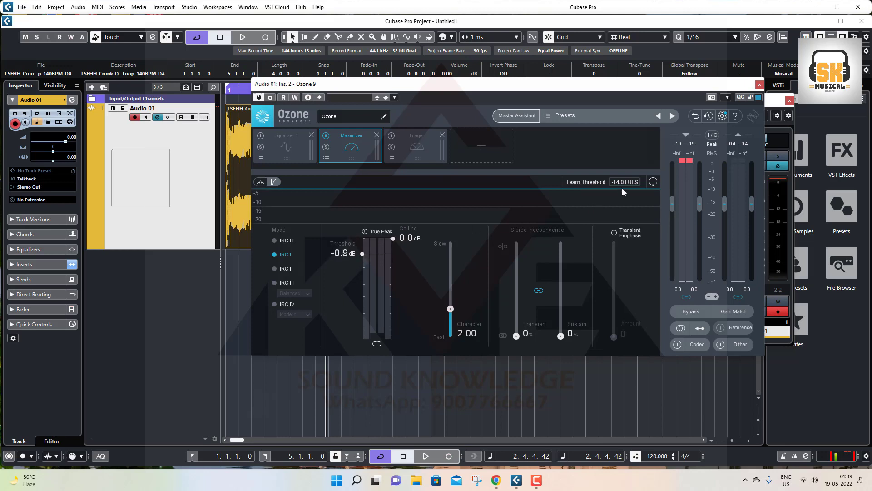
{"action": "left_click", "coordinate": [585, 182]}
{"action": "key", "text": "space"}
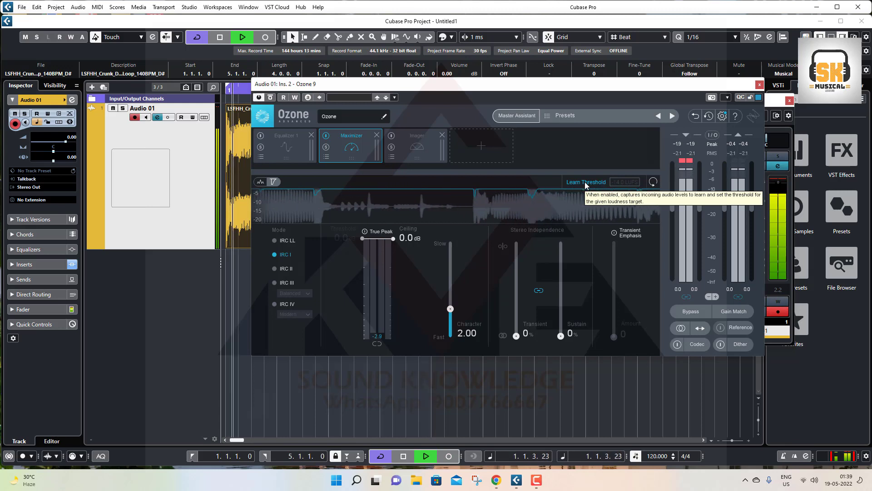
{"action": "key", "text": "space"}
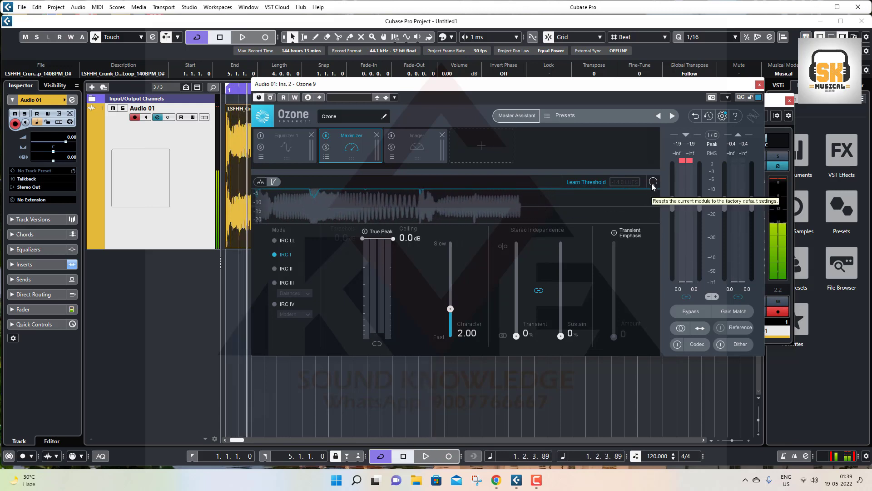
{"action": "left_click", "coordinate": [653, 181]}
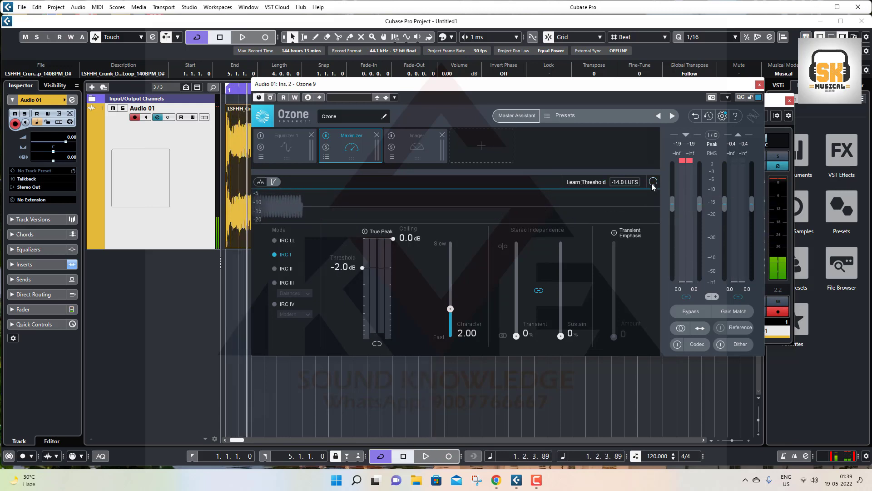
View Ozone's Imager module and add a Vintage EQ module after it.
{"action": "left_click", "coordinate": [404, 150]}
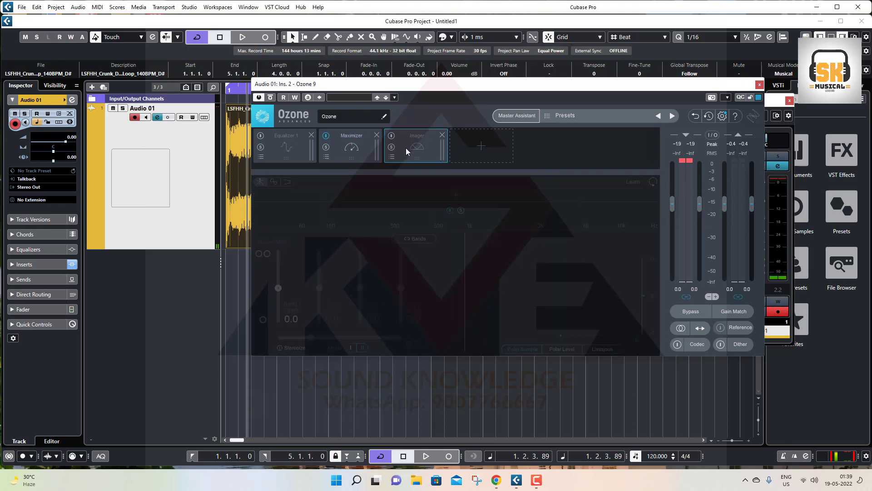
{"action": "left_click", "coordinate": [479, 150]}
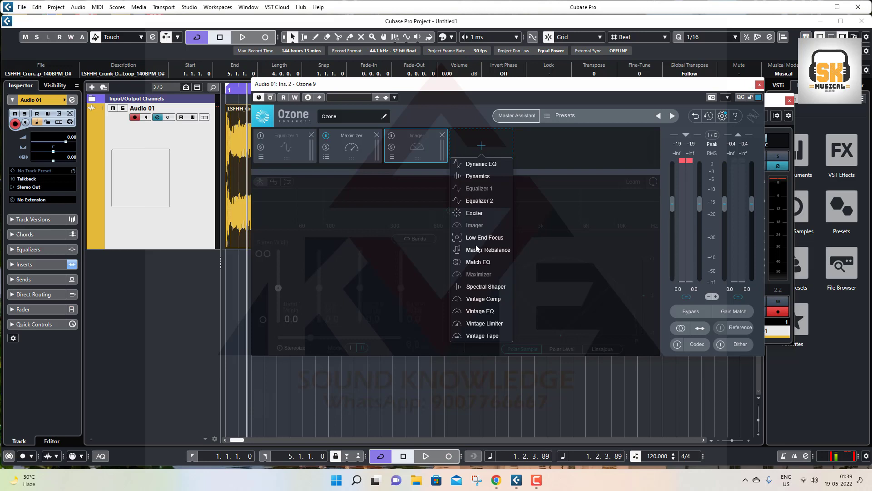
{"action": "left_click", "coordinate": [475, 312]}
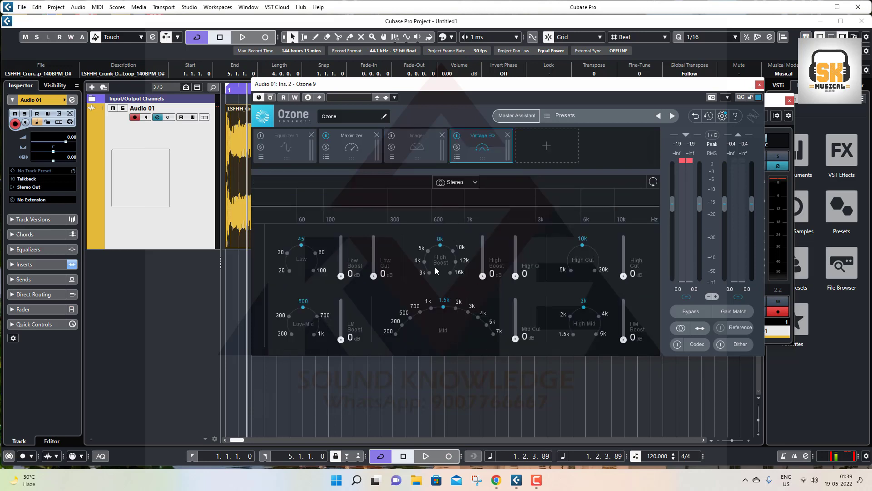
Try a 2.0 dB High Boost at 8k in the Vintage EQ with the loop playing, and reset the module.
{"action": "key", "text": "space"}
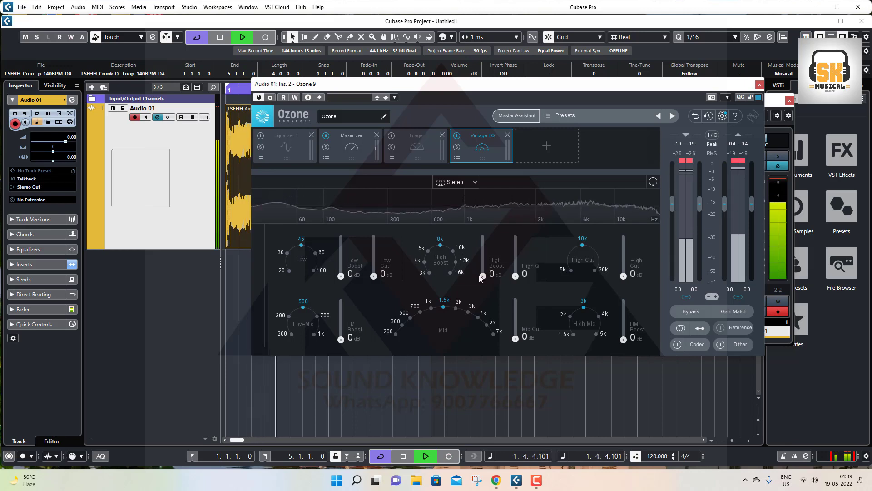
{"action": "left_click_drag", "start_coordinate": [483, 276], "coordinate": [482, 268]}
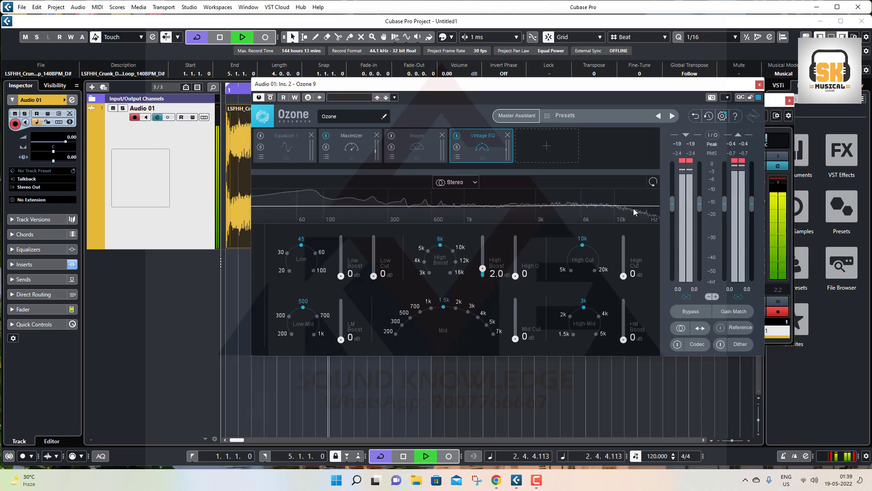
{"action": "left_click", "coordinate": [653, 182]}
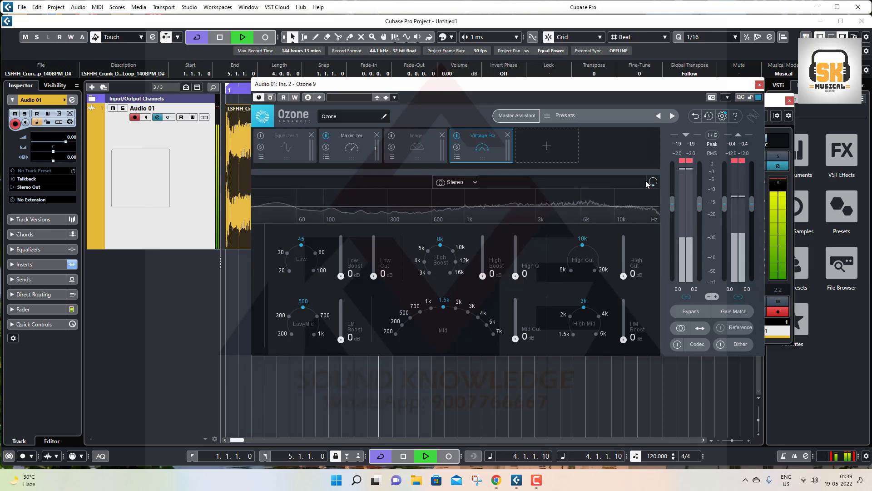
{"action": "key", "text": "space"}
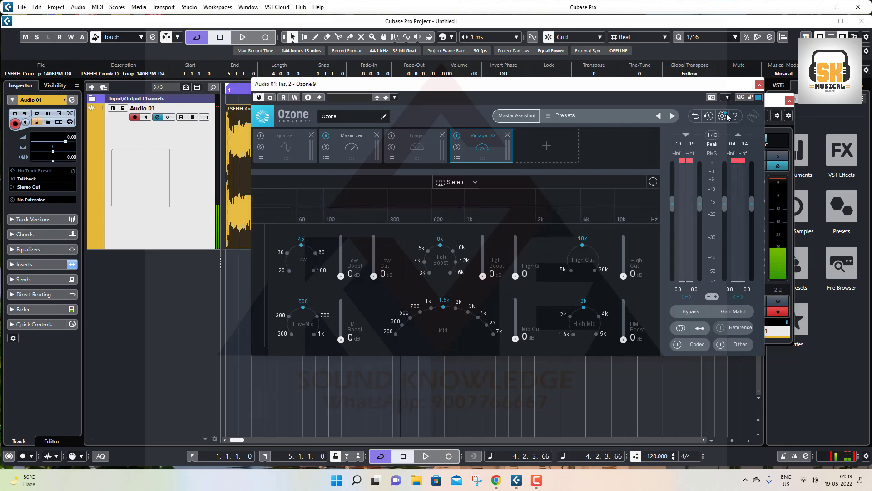
Close Ozone, switch off its insert on Audio 01, switch on Neutron 3 and open the Neutron 3 window.
{"action": "left_click", "coordinate": [760, 85]}
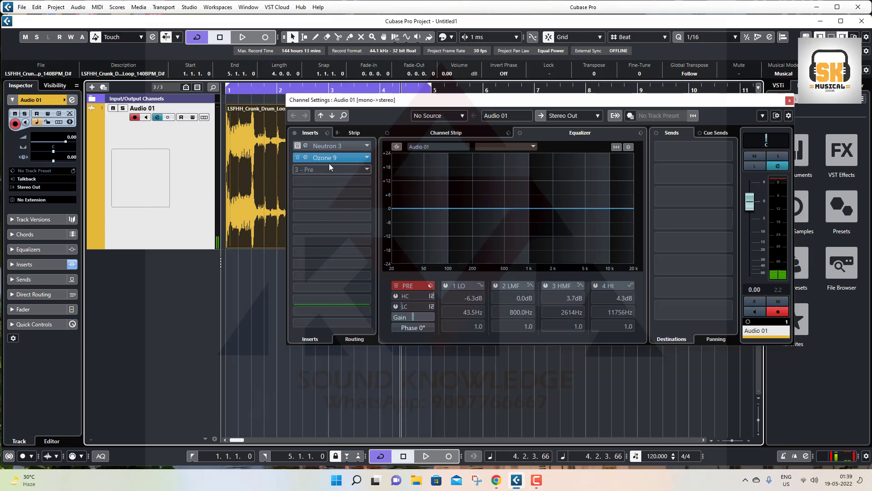
{"action": "left_click", "coordinate": [296, 163]}
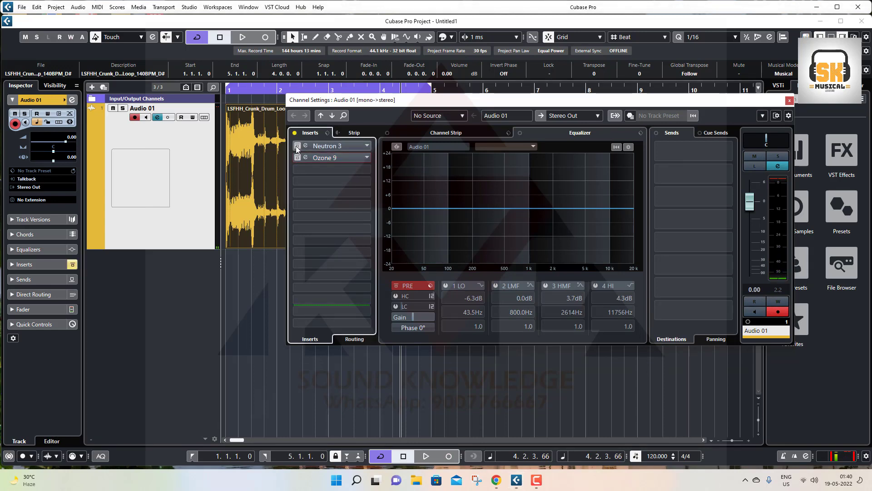
{"action": "left_click", "coordinate": [299, 147]}
{"action": "left_click", "coordinate": [303, 147]}
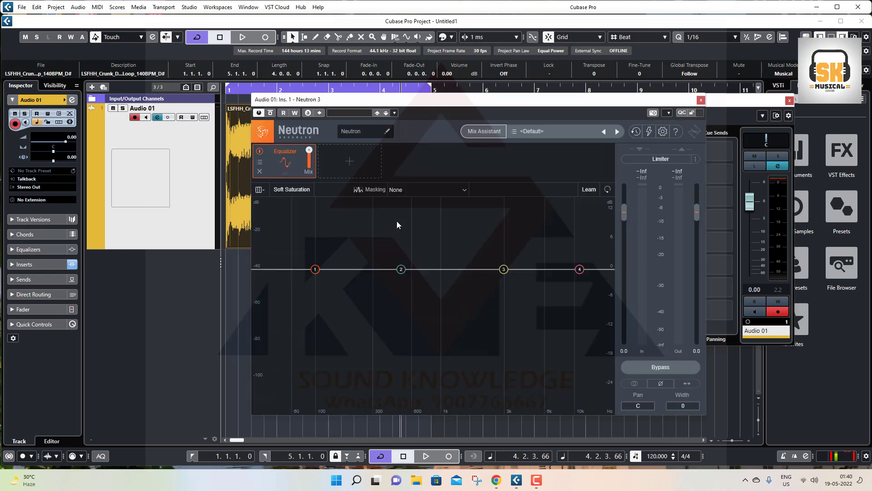
{"action": "left_click_drag", "start_coordinate": [438, 102], "coordinate": [375, 93]}
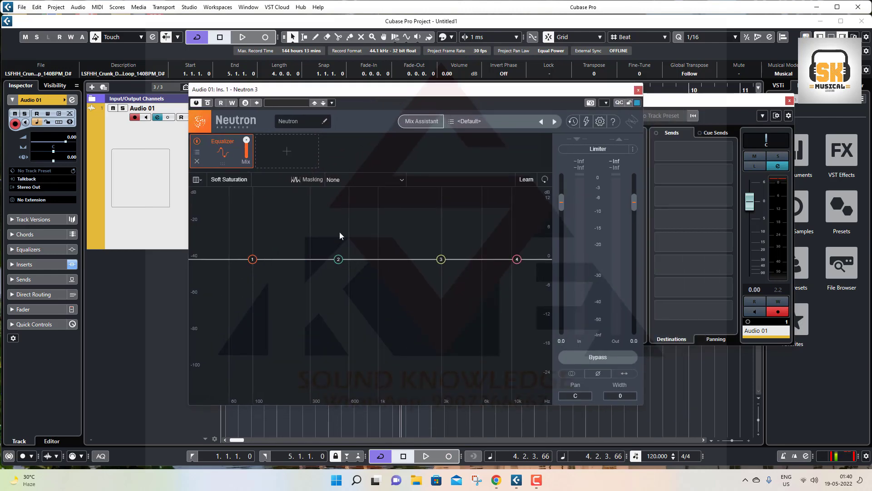
Learn the band frequencies in Neutron's Equalizer from the playing loop and set band 1 to -9.8 dB at 28 Hz.
{"action": "key", "text": "space"}
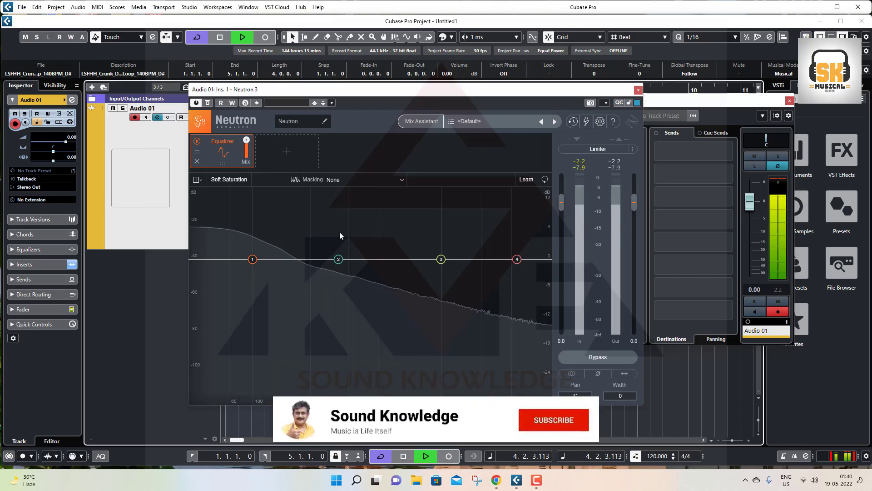
{"action": "left_click", "coordinate": [526, 179]}
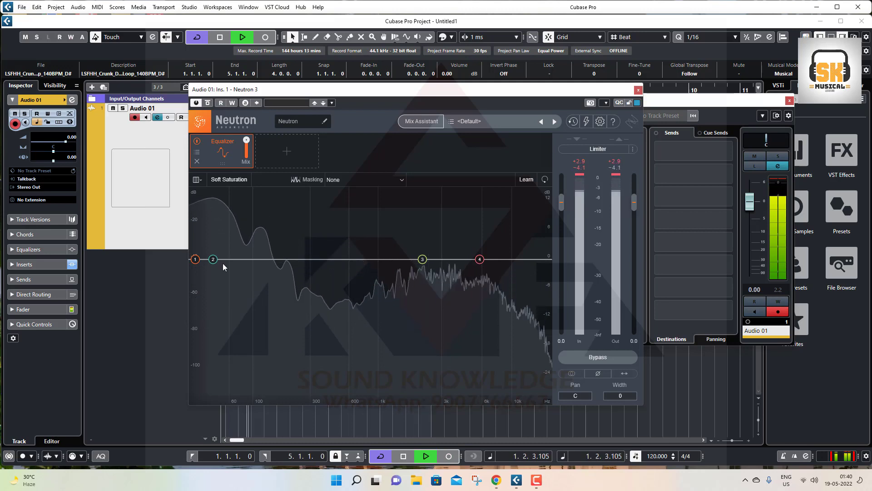
{"action": "left_click_drag", "start_coordinate": [194, 259], "coordinate": [198, 309]}
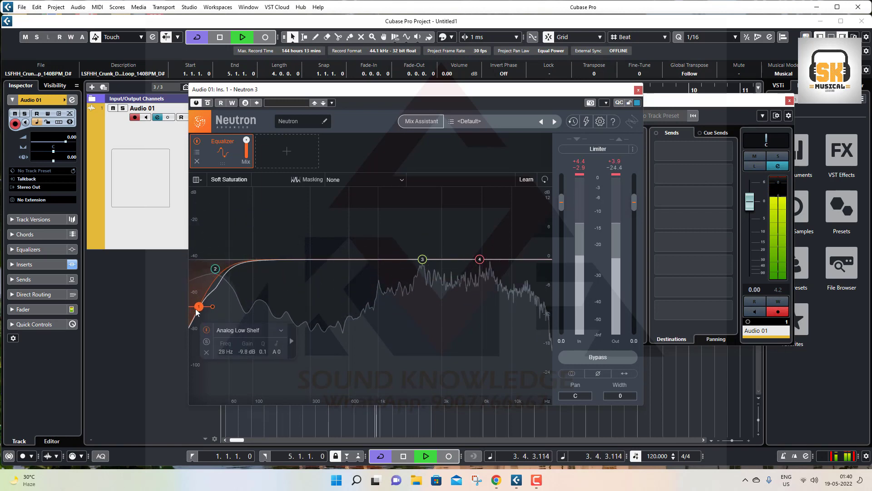
Set band 2 to -0.7 dB at 77 Hz, band 3 to -3.8 dB at 2228 Hz and band 4 to 2.3 dB at 11346 Hz.
{"action": "left_click", "coordinate": [423, 260]}
{"action": "left_click_drag", "start_coordinate": [422, 262], "coordinate": [423, 271]}
{"action": "left_click_drag", "start_coordinate": [480, 259], "coordinate": [520, 248]}
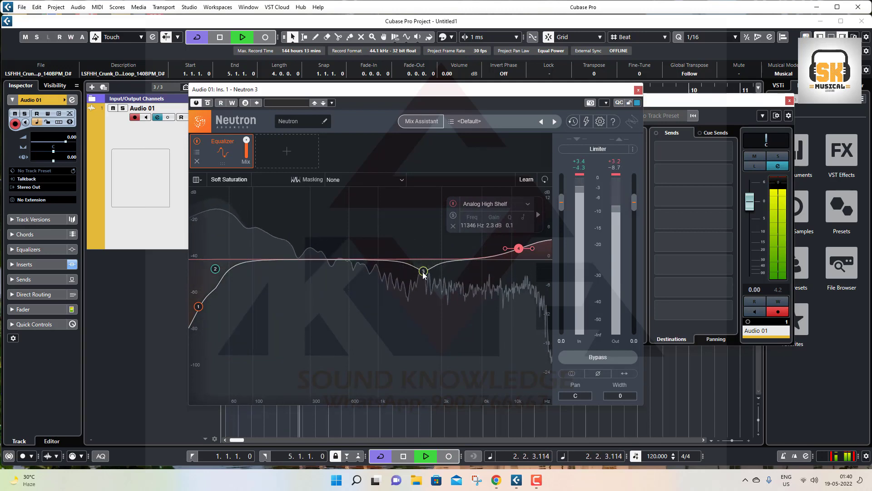
{"action": "left_click_drag", "start_coordinate": [423, 272], "coordinate": [422, 278]}
{"action": "left_click_drag", "start_coordinate": [215, 268], "coordinate": [240, 263]}
{"action": "key", "text": "space"}
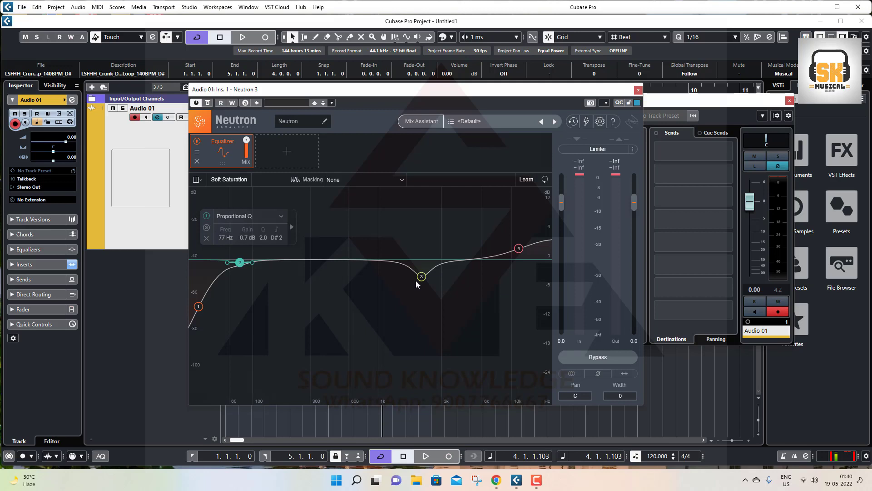
{"action": "mouse_move", "coordinate": [421, 277]}
{"action": "left_mouse_down"}
{"action": "mouse_move", "coordinate": [409, 278]}
{"action": "mouse_move", "coordinate": [435, 278]}
{"action": "mouse_move", "coordinate": [423, 280]}
{"action": "left_mouse_up"}
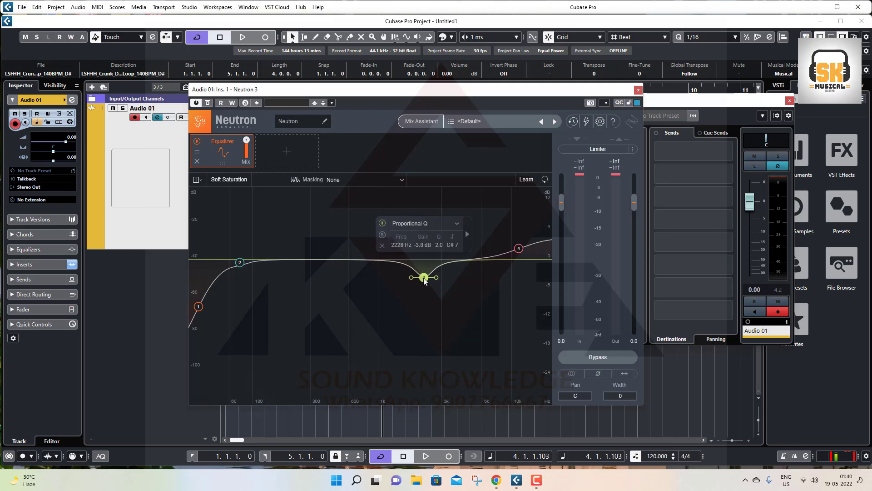
Add a Compressor module to Neutron, try a -0.9 dB threshold with the loop playing, and reset the compressor.
{"action": "left_click", "coordinate": [285, 153]}
{"action": "left_click", "coordinate": [293, 170]}
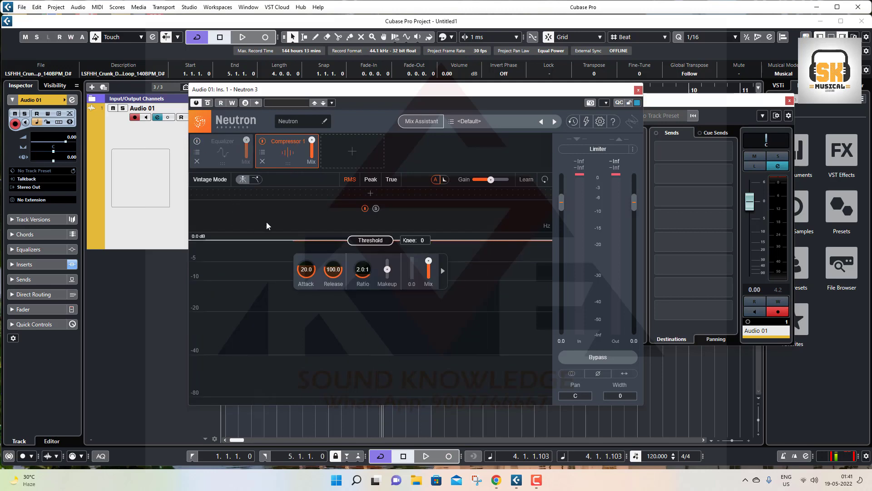
{"action": "key", "text": "space"}
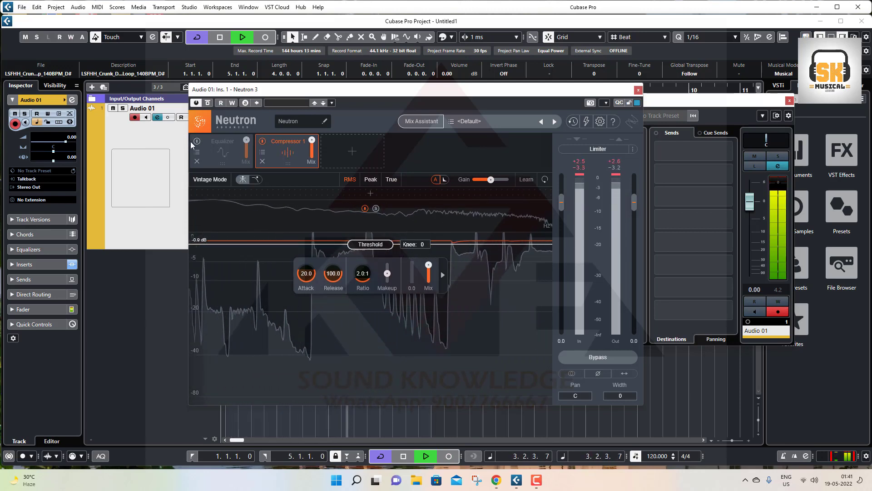
{"action": "left_click", "coordinate": [543, 180]}
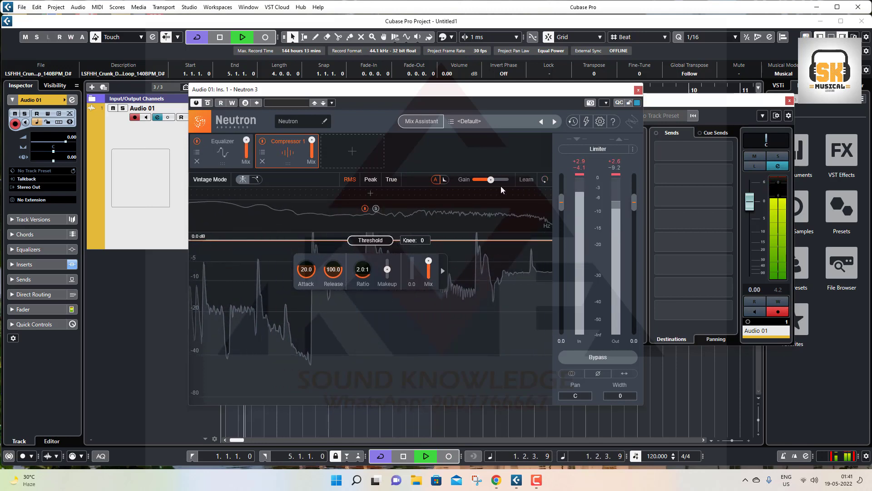
{"action": "key", "text": "space"}
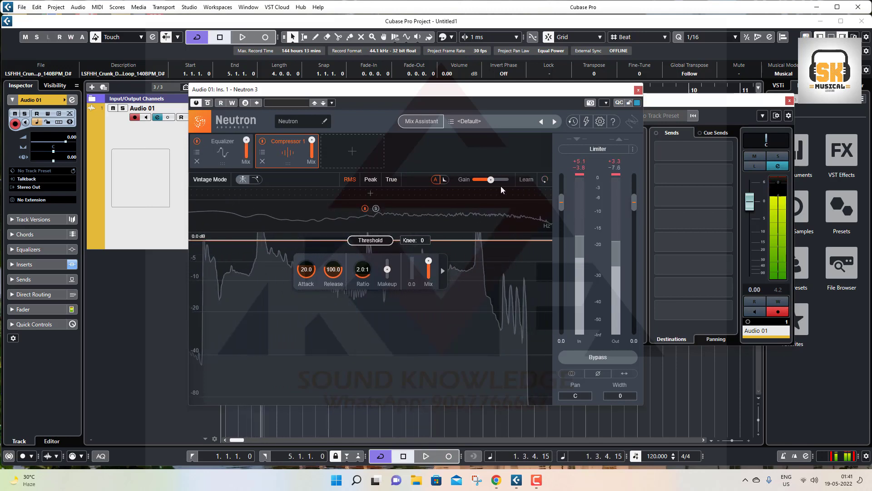
Try Peak detection on Compressor 1 and reset the module to its defaults.
{"action": "left_click", "coordinate": [367, 183]}
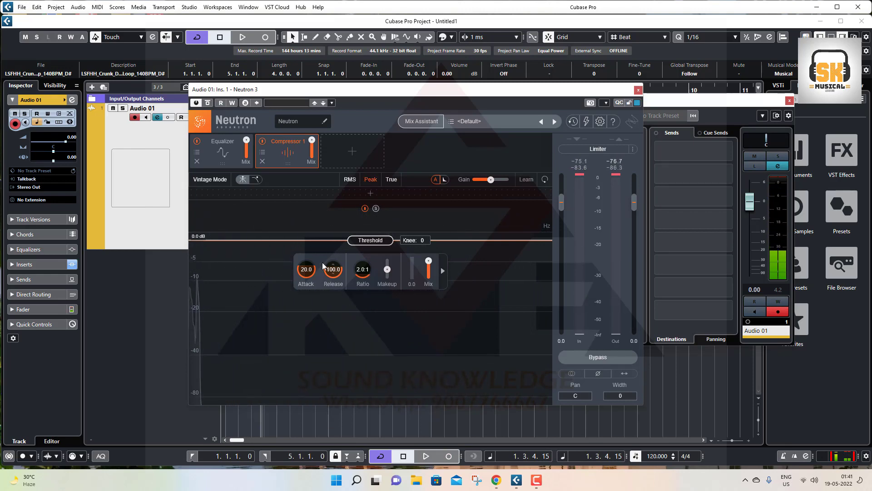
{"action": "left_click_drag", "start_coordinate": [414, 92], "coordinate": [459, 147]}
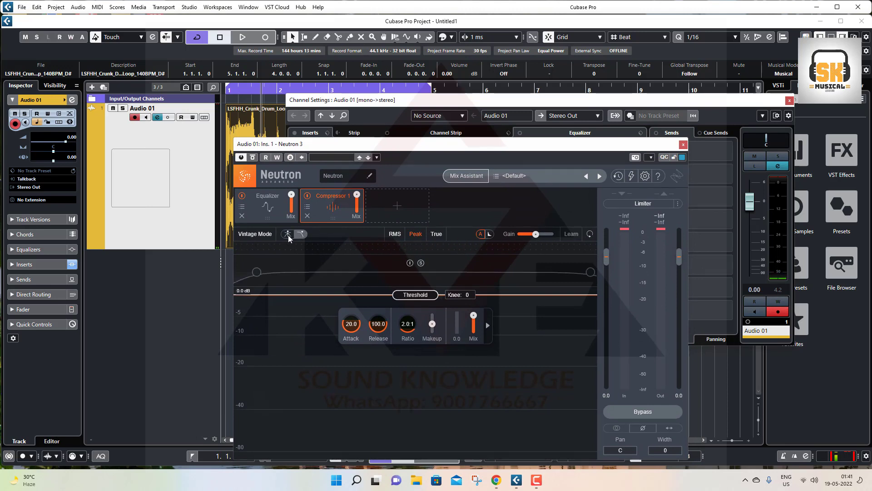
{"action": "left_click", "coordinate": [589, 235]}
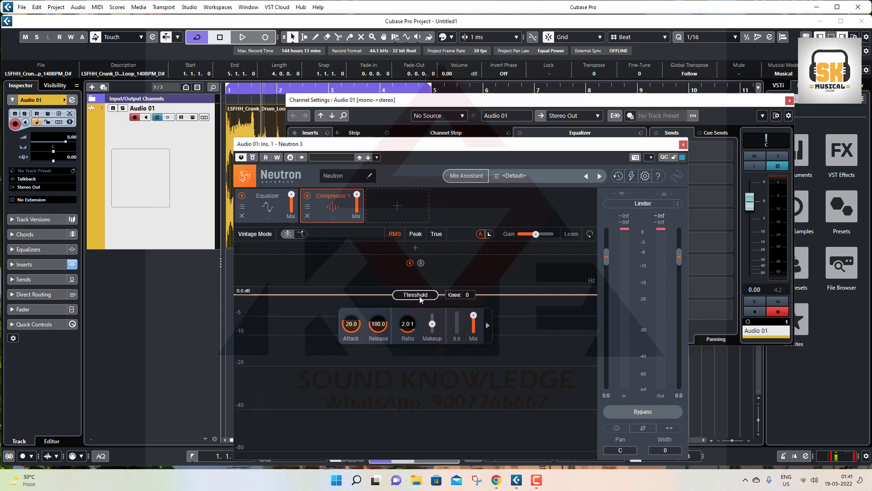
Set Compressor 1's threshold to -1.5 dB and add Compressor 2 to the chain while the loop plays.
{"action": "mouse_move", "coordinate": [420, 298]}
{"action": "left_mouse_down"}
{"action": "mouse_move", "coordinate": [418, 320]}
{"action": "mouse_move", "coordinate": [419, 301]}
{"action": "left_mouse_up"}
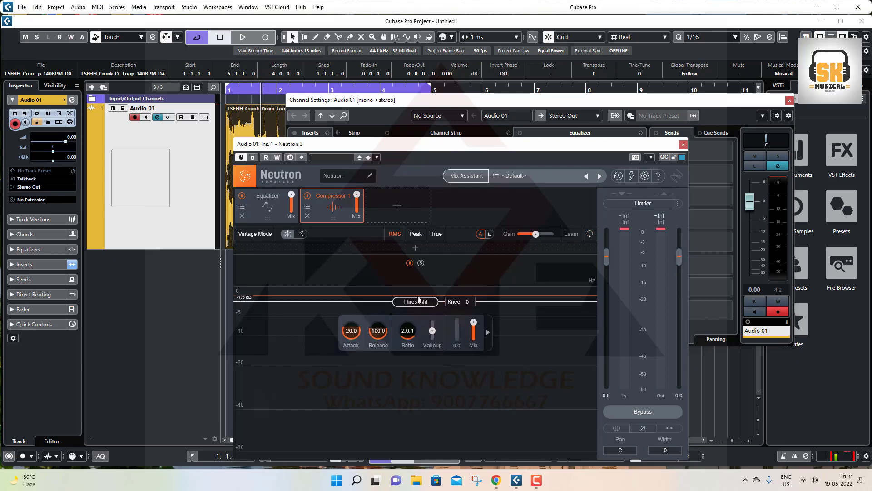
{"action": "key", "text": "space"}
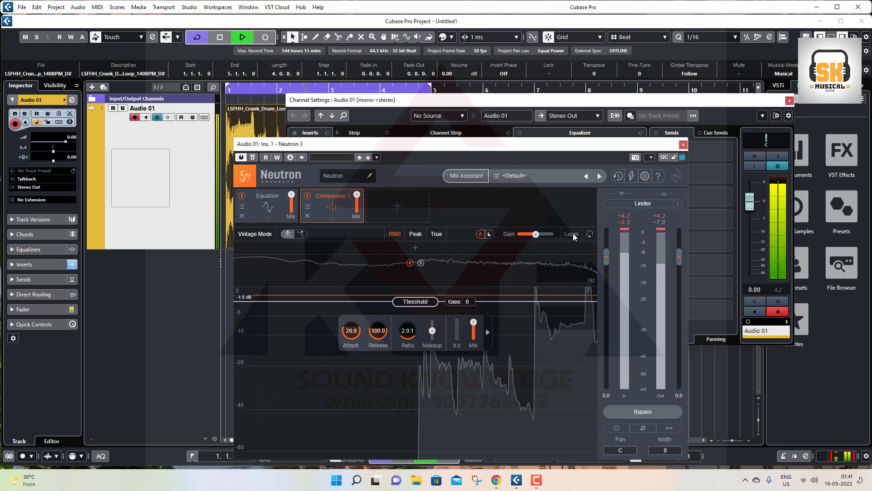
{"action": "left_click", "coordinate": [395, 202]}
{"action": "left_click", "coordinate": [404, 241]}
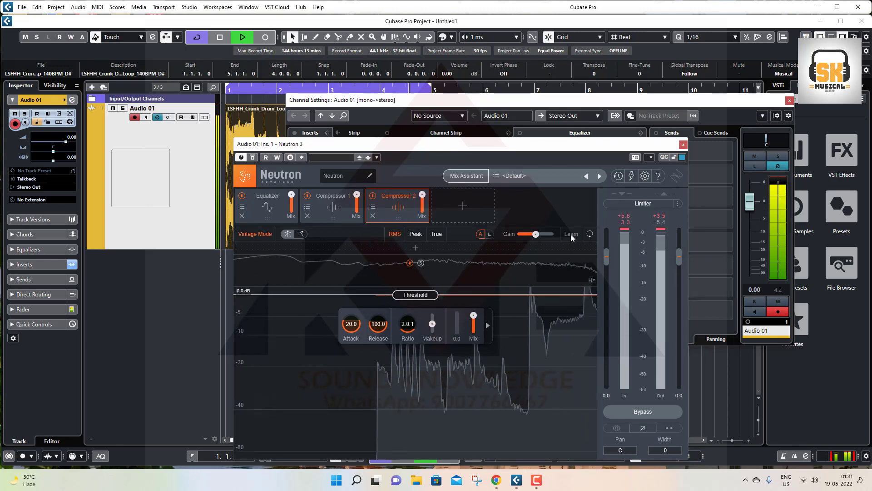
Reset Neutron's Equalizer to its defaults and review both compressors with the loop playing.
{"action": "left_click", "coordinate": [281, 213]}
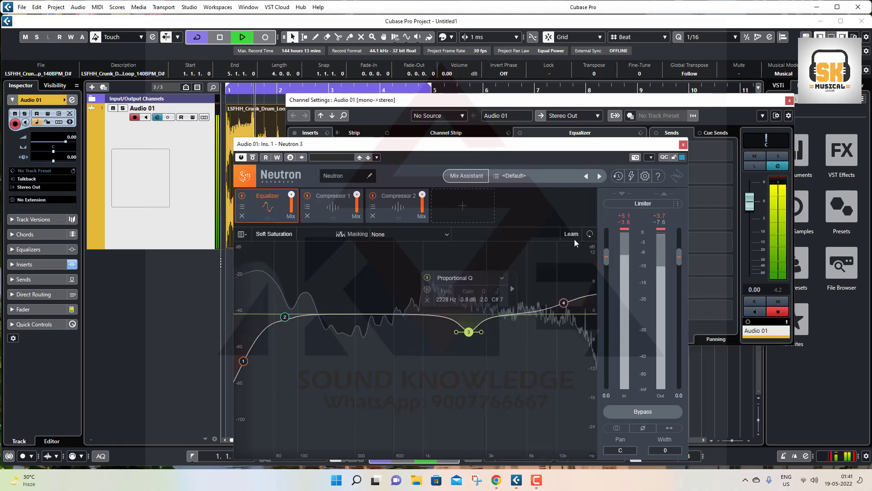
{"action": "left_click", "coordinate": [589, 234]}
{"action": "left_click", "coordinate": [394, 209]}
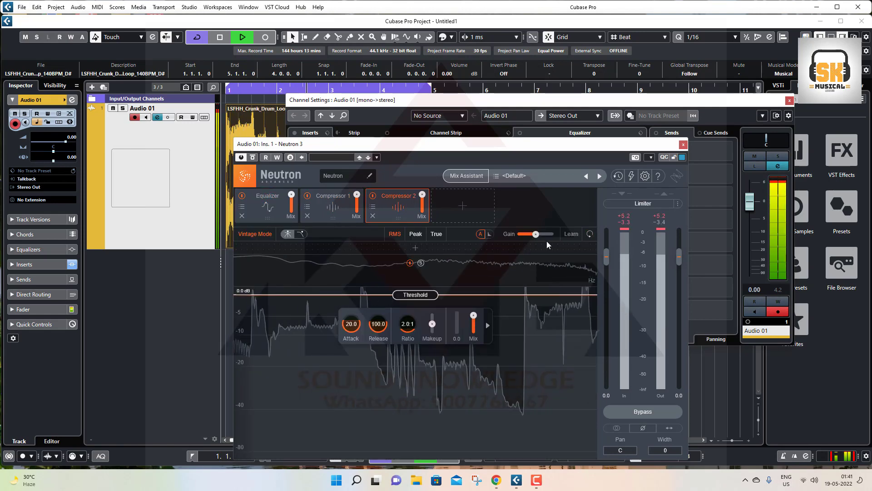
{"action": "left_click", "coordinate": [339, 205]}
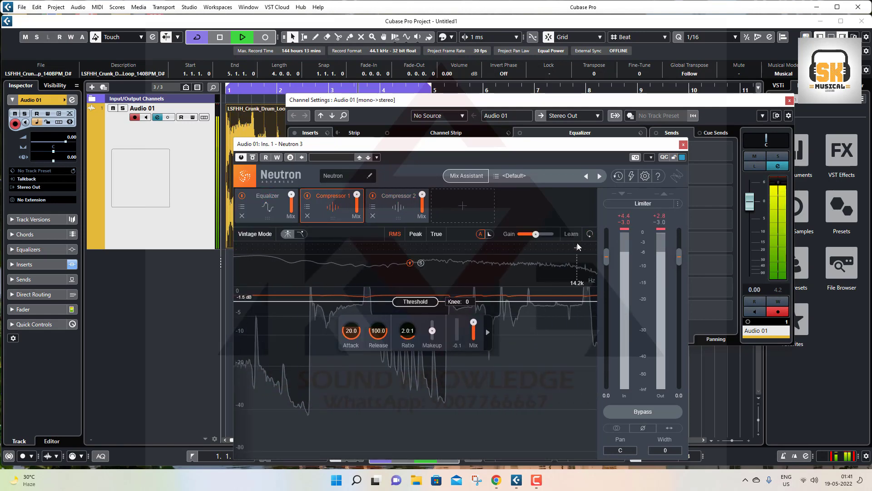
{"action": "left_click", "coordinate": [266, 205]}
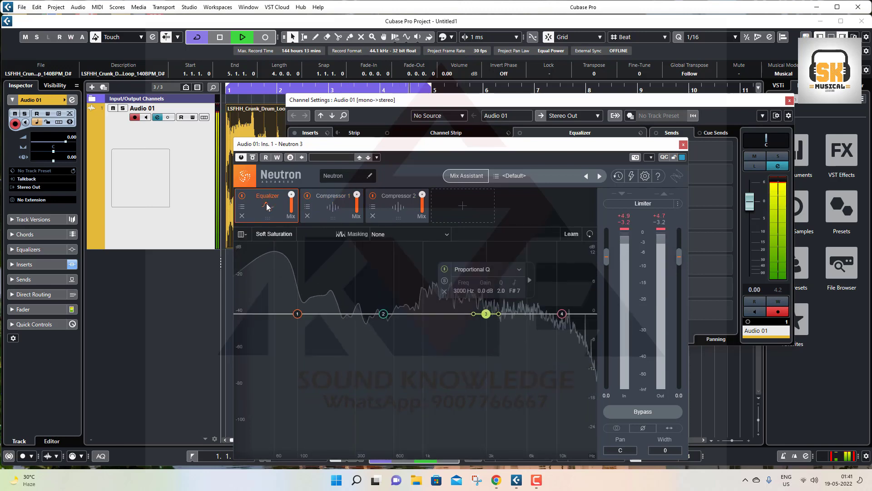
{"action": "key", "text": "space"}
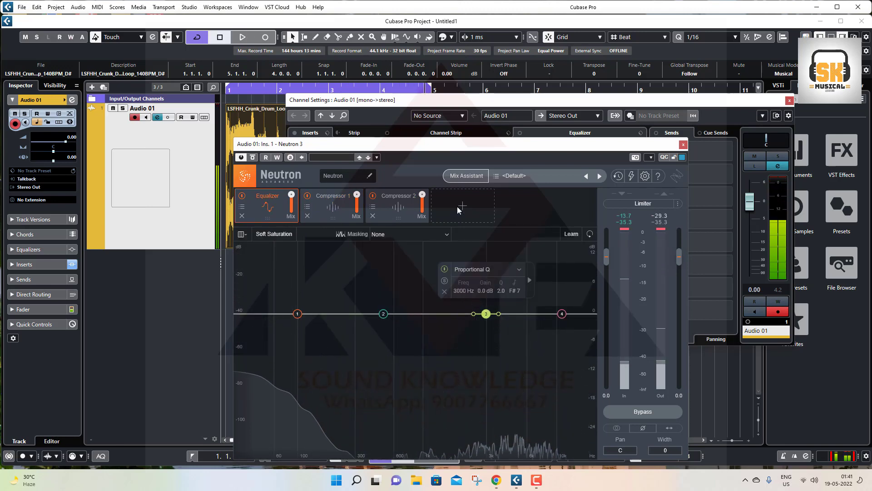
Add a Gate module after Compressor 2 and close the Neutron 3 window.
{"action": "left_click", "coordinate": [457, 207]}
{"action": "left_click", "coordinate": [455, 274]}
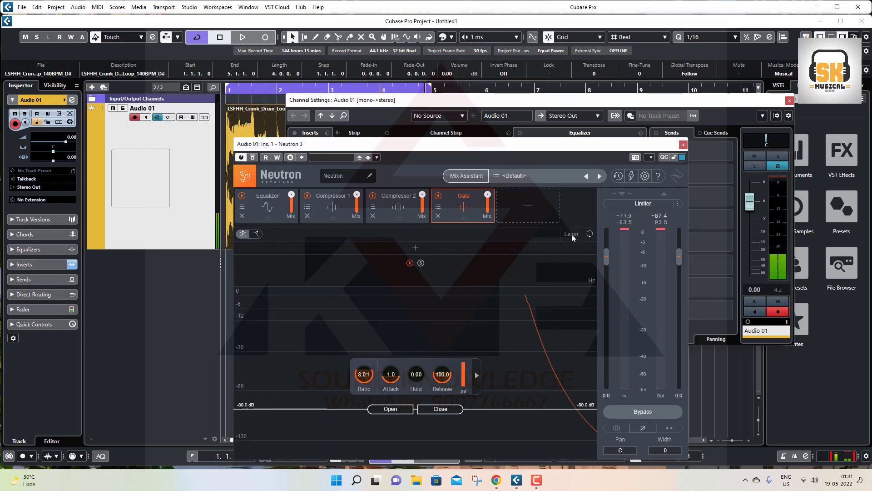
{"action": "left_click", "coordinate": [682, 144]}
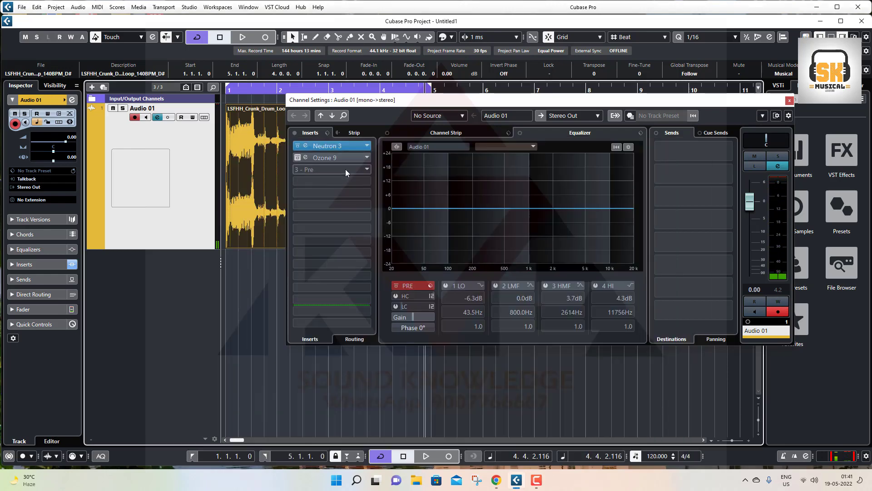
Remove Ozone 9 and Neutron 3 from the Audio 01 inserts and close the channel settings.
{"action": "left_click", "coordinate": [366, 157]}
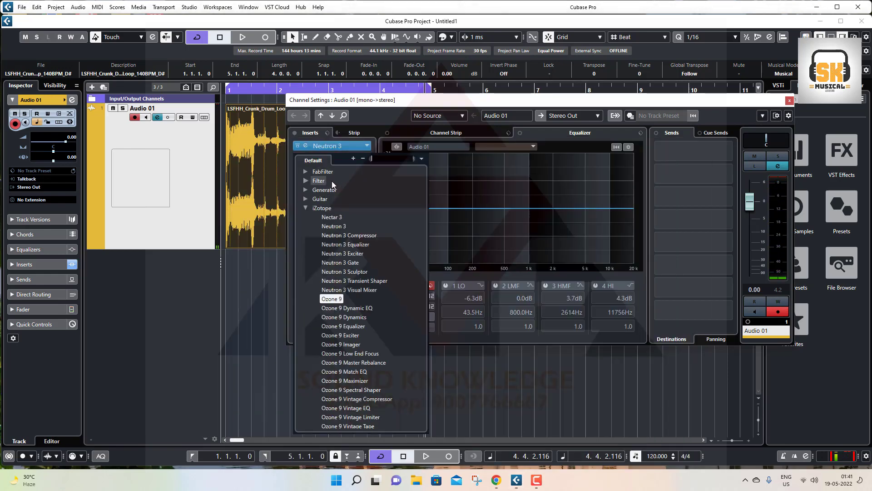
{"action": "scroll", "coordinate": [331, 181], "scroll_direction": "up", "scroll_amount": 5}
{"action": "left_click", "coordinate": [339, 174]}
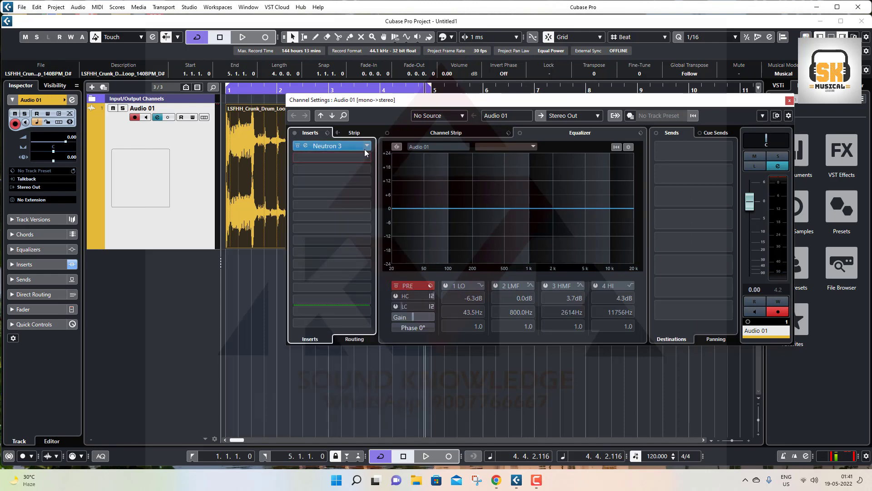
{"action": "left_click", "coordinate": [366, 151]}
{"action": "left_click", "coordinate": [325, 163]}
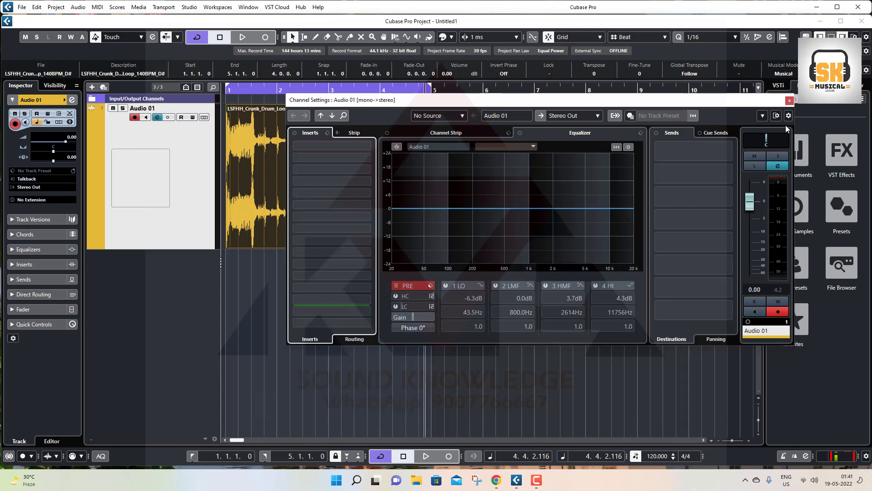
{"action": "left_click", "coordinate": [789, 101]}
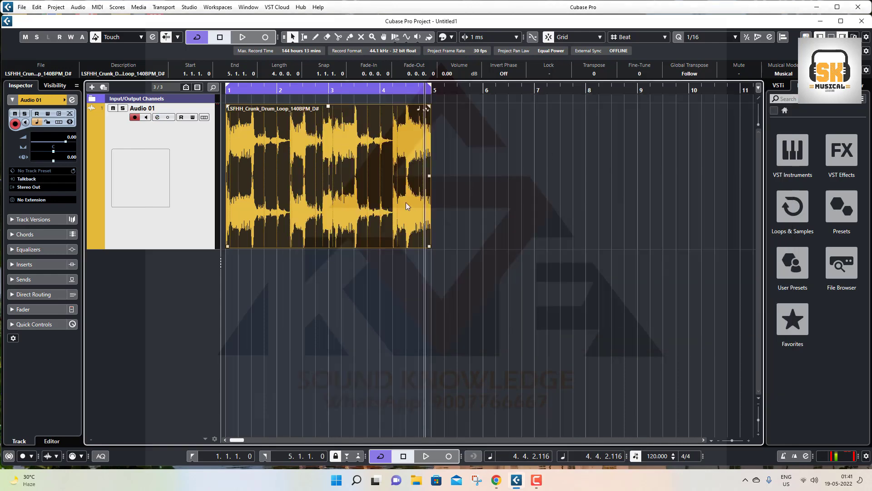
Open the MixConsole and load Neutron 3 in the first insert slot of the Stereo Out channel.
{"action": "key", "text": "F3"}
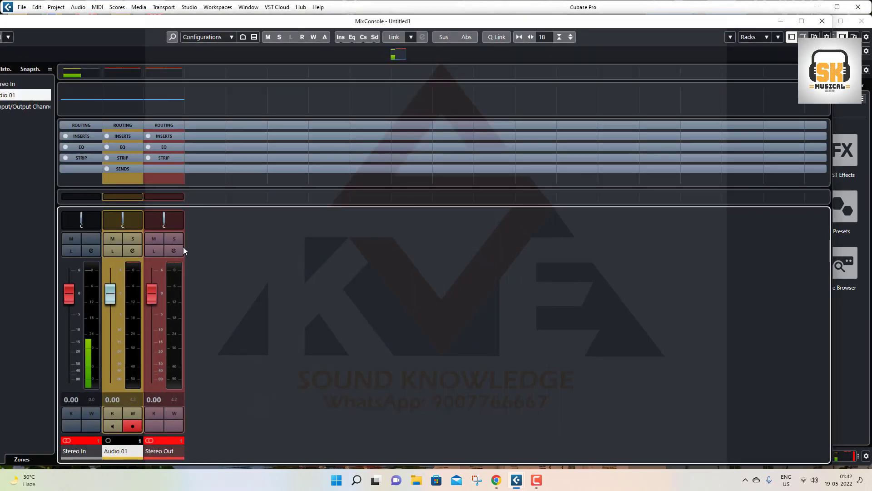
{"action": "left_click", "coordinate": [175, 251]}
{"action": "left_click", "coordinate": [244, 196]}
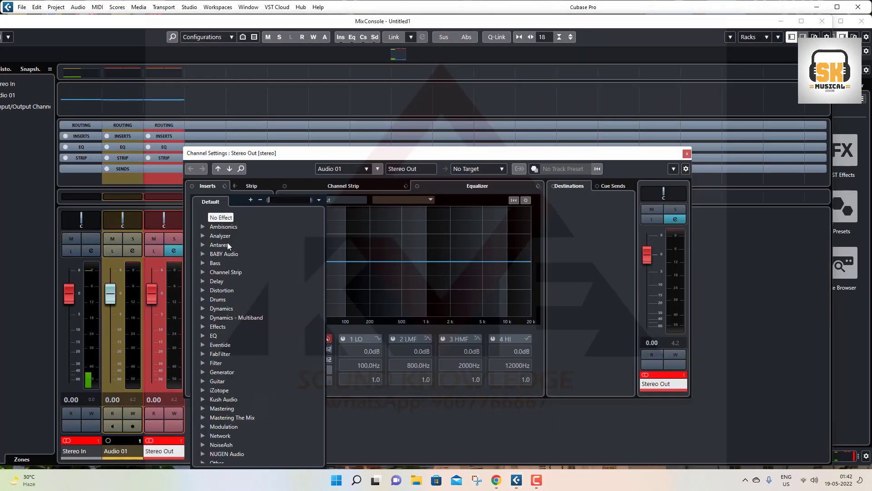
{"action": "left_click", "coordinate": [201, 390]}
{"action": "scroll", "coordinate": [217, 391], "scroll_direction": "down", "scroll_amount": 7}
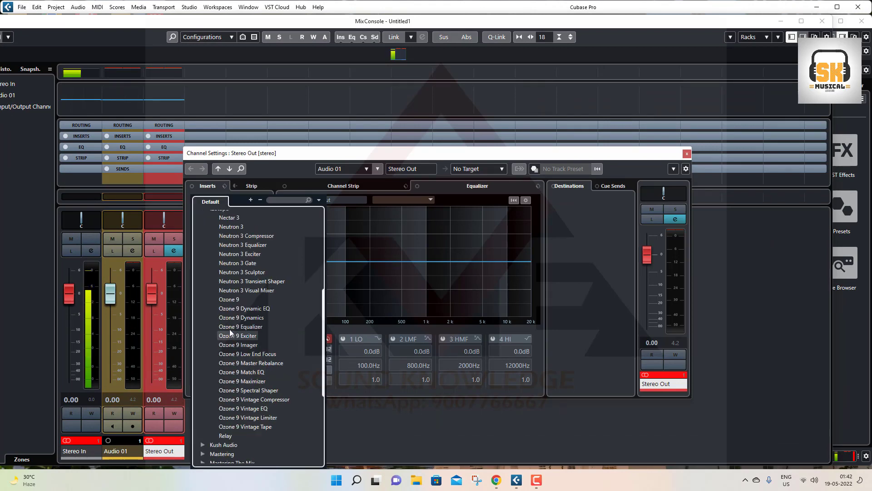
{"action": "left_click", "coordinate": [239, 229]}
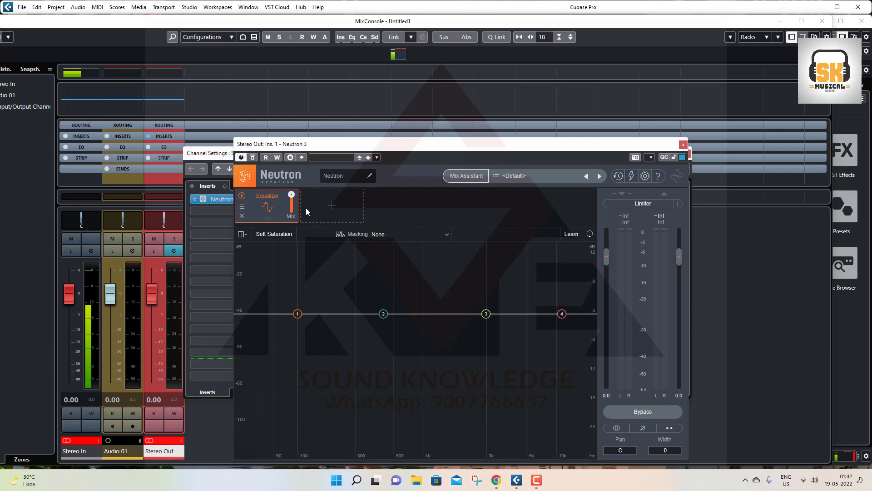
Add Compressor 1 after the Equalizer and split it into three bands, with the upper crossover at about 2.5 kHz.
{"action": "left_click", "coordinate": [332, 207]}
{"action": "left_click", "coordinate": [342, 225]}
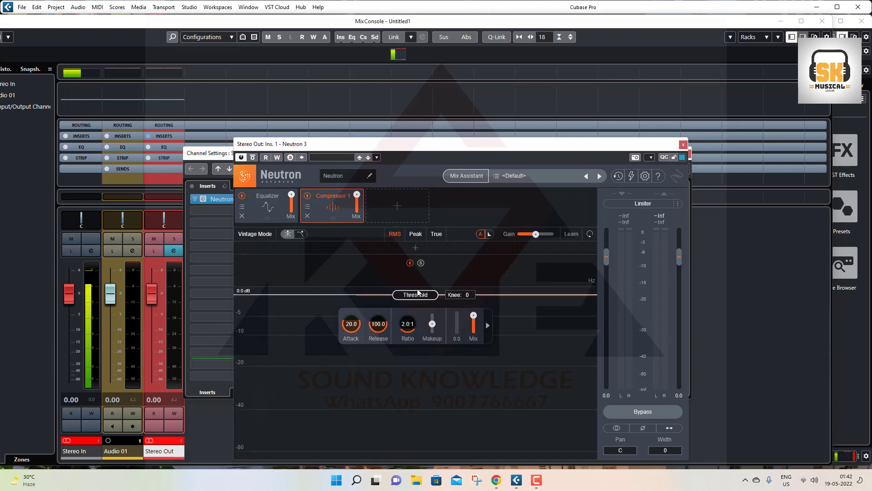
{"action": "left_click", "coordinate": [414, 248]}
{"action": "left_click", "coordinate": [326, 246]}
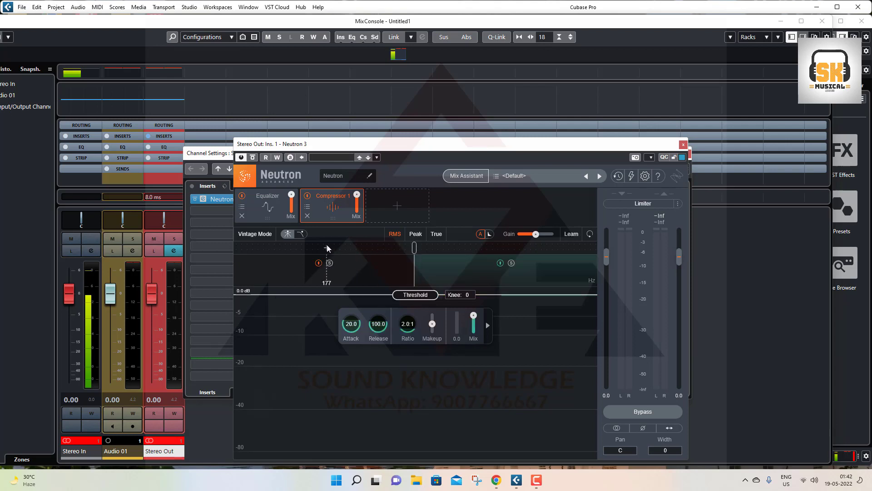
{"action": "left_click_drag", "start_coordinate": [414, 248], "coordinate": [476, 249]}
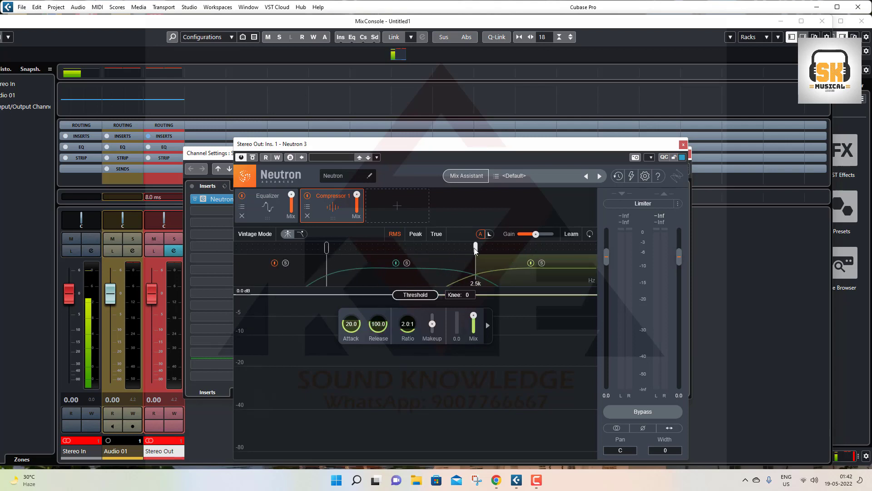
{"action": "left_click_drag", "start_coordinate": [328, 251], "coordinate": [352, 249]}
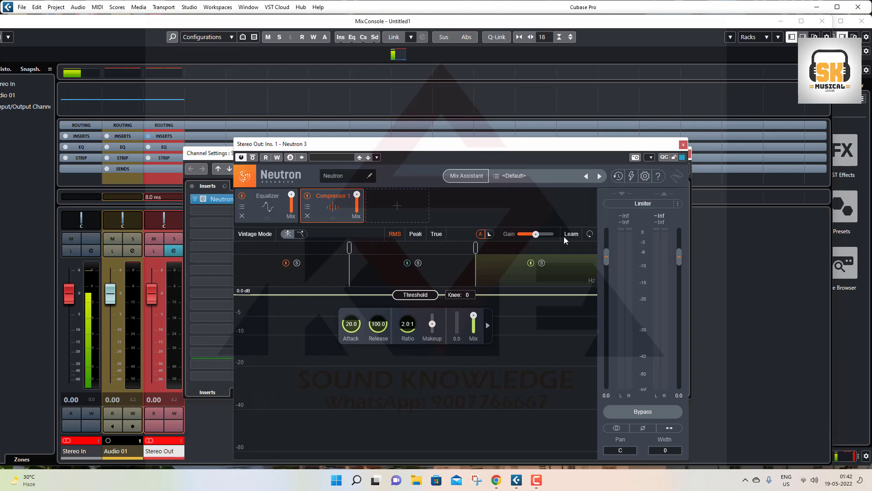
Learn Compressor 1's crossovers during playback and set the high band to attack 13.4, release 92.3, ratio 3.1:1 and makeup 6.4.
{"action": "key", "text": "space"}
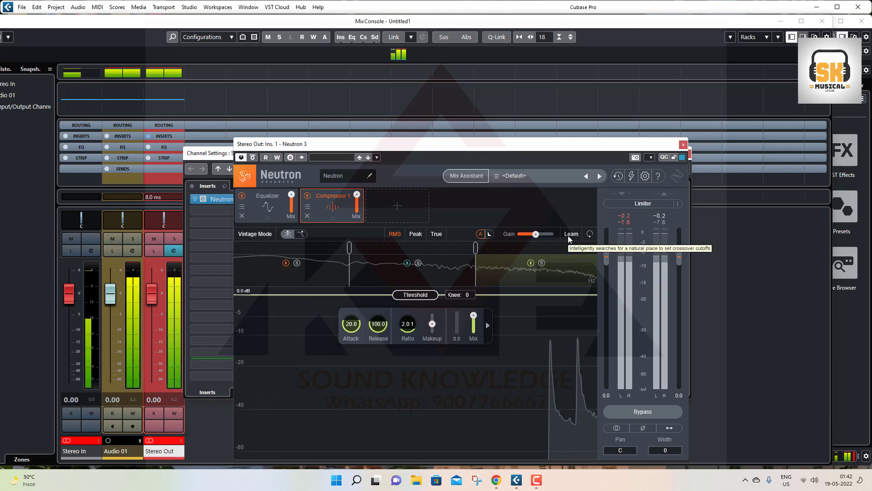
{"action": "left_click", "coordinate": [571, 235]}
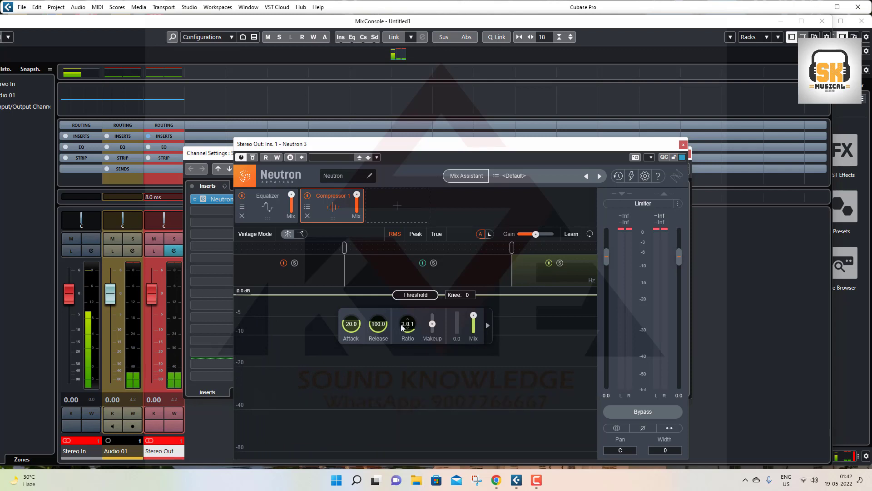
{"action": "left_click_drag", "start_coordinate": [351, 324], "coordinate": [408, 321]}
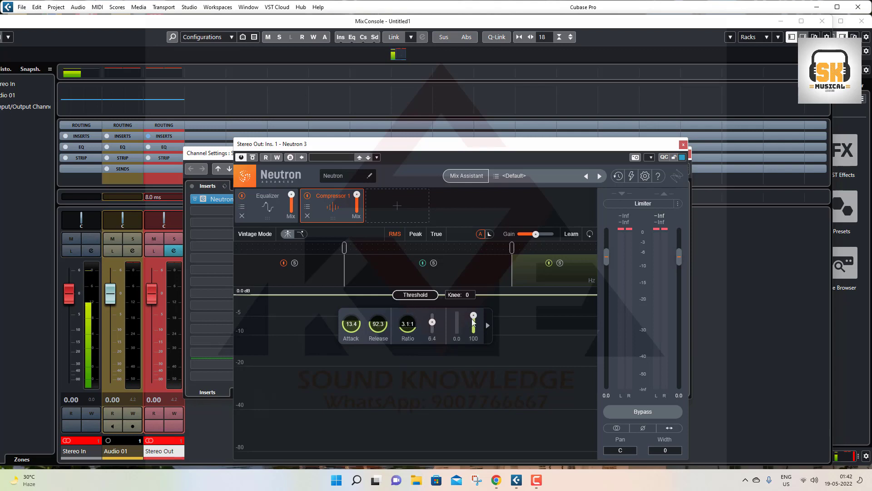
Add an Exciter after Compressor 1, split it into three bands and learn its crossovers while the loop plays.
{"action": "left_click", "coordinate": [389, 204]}
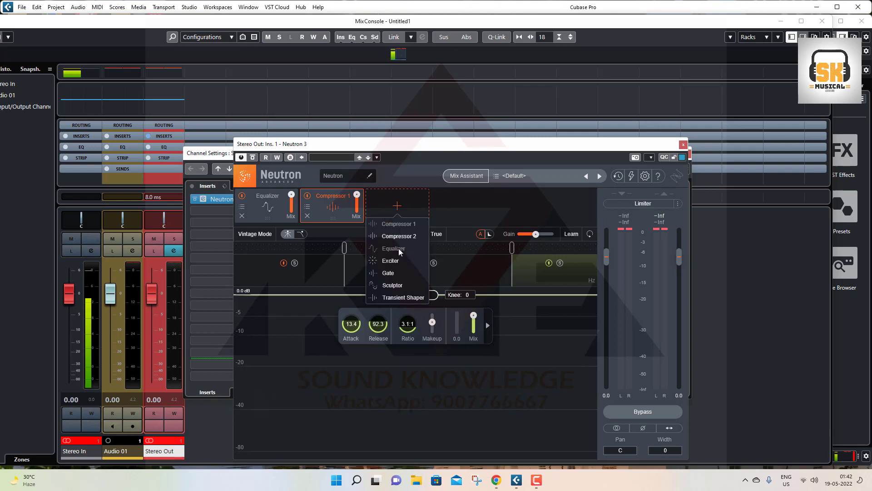
{"action": "left_click", "coordinate": [392, 262]}
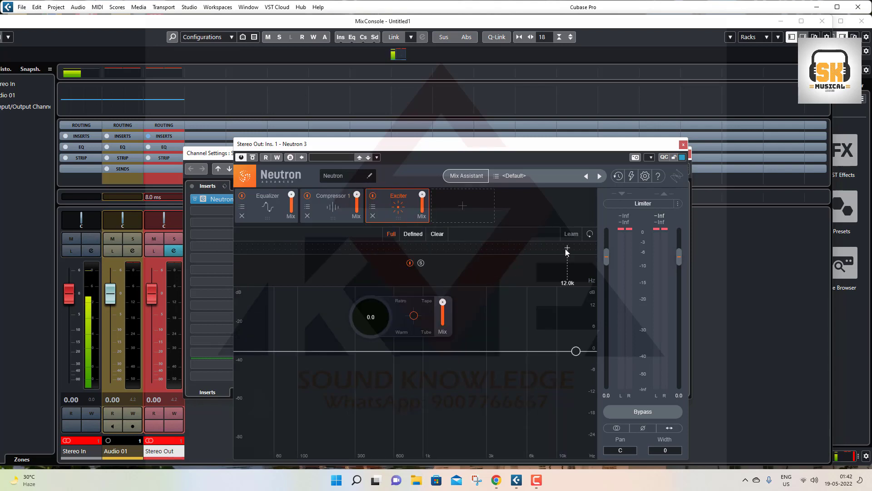
{"action": "key", "text": "space"}
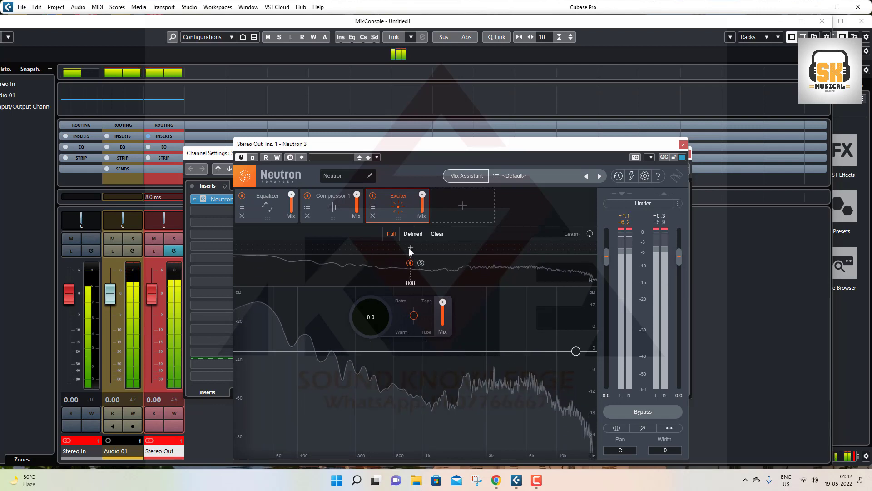
{"action": "left_click", "coordinate": [362, 248]}
{"action": "left_click", "coordinate": [447, 248]}
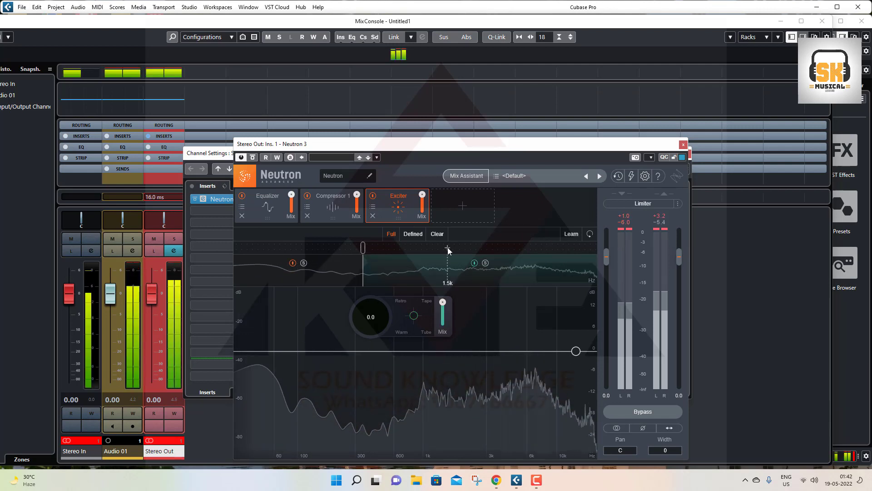
{"action": "left_click", "coordinate": [571, 234]}
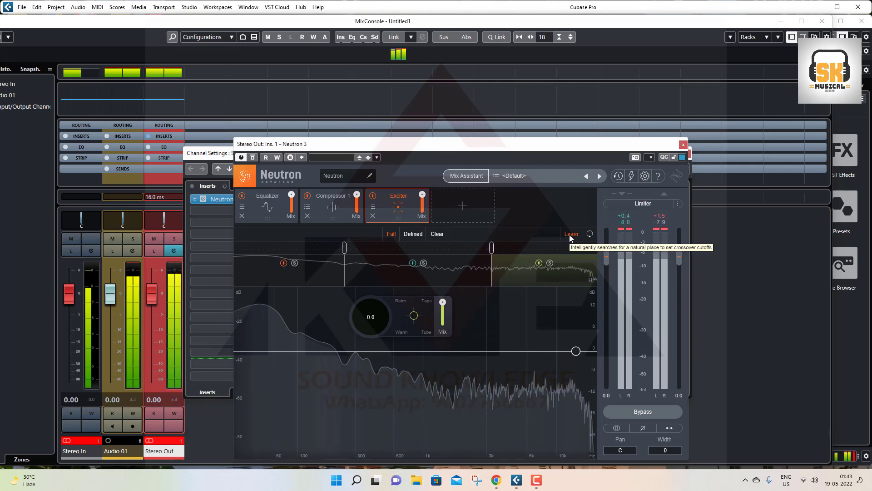
Enable Neutron's Limiter and review its style and mode choices along with the plug-in's general options.
{"action": "left_click", "coordinate": [677, 204]}
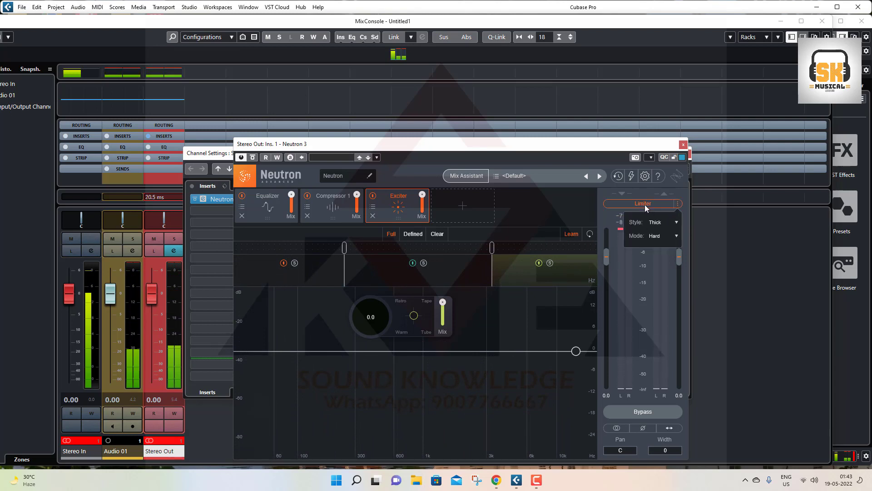
{"action": "left_click", "coordinate": [644, 176]}
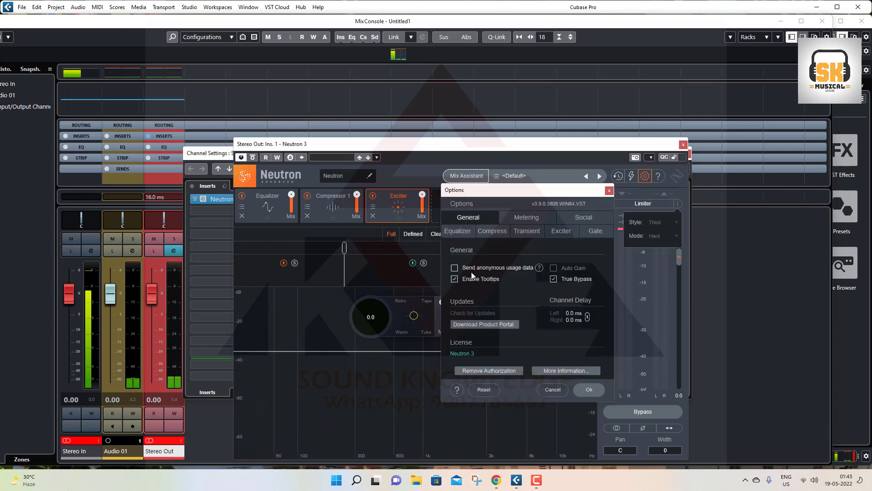
{"action": "left_click", "coordinate": [609, 191]}
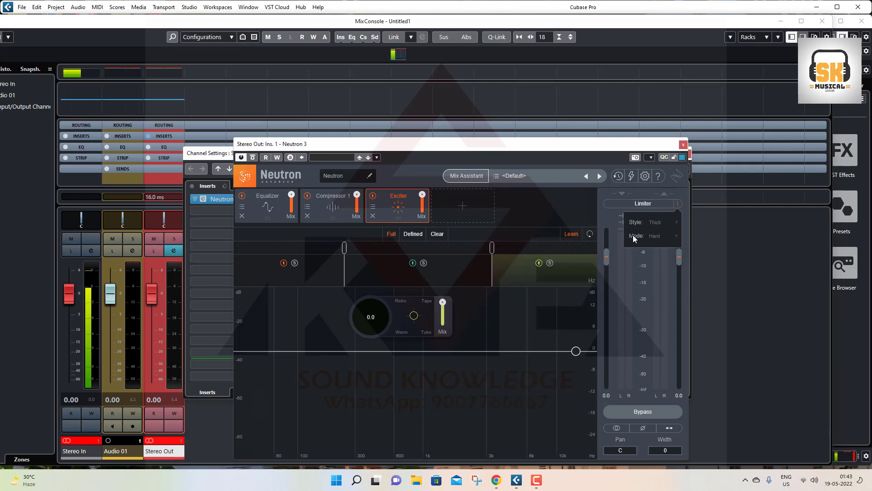
{"action": "left_click", "coordinate": [629, 202]}
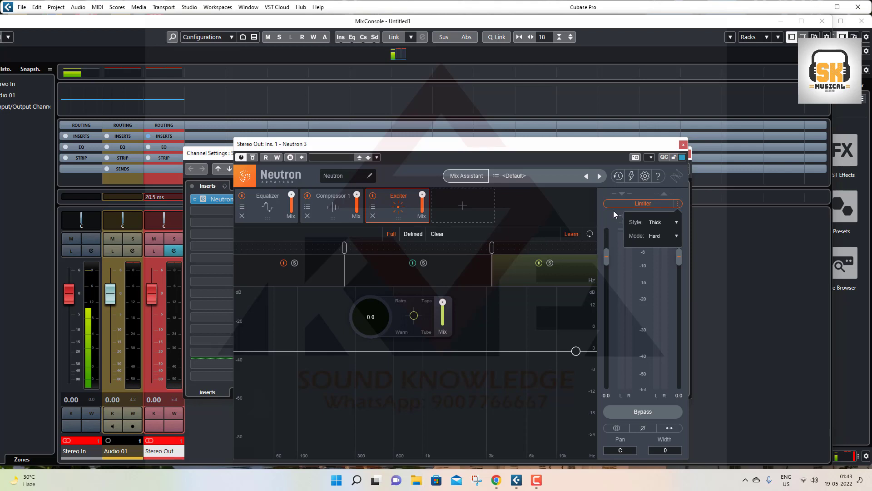
{"action": "left_click", "coordinate": [677, 236]}
{"action": "left_click", "coordinate": [677, 236]}
{"action": "left_click", "coordinate": [675, 223]}
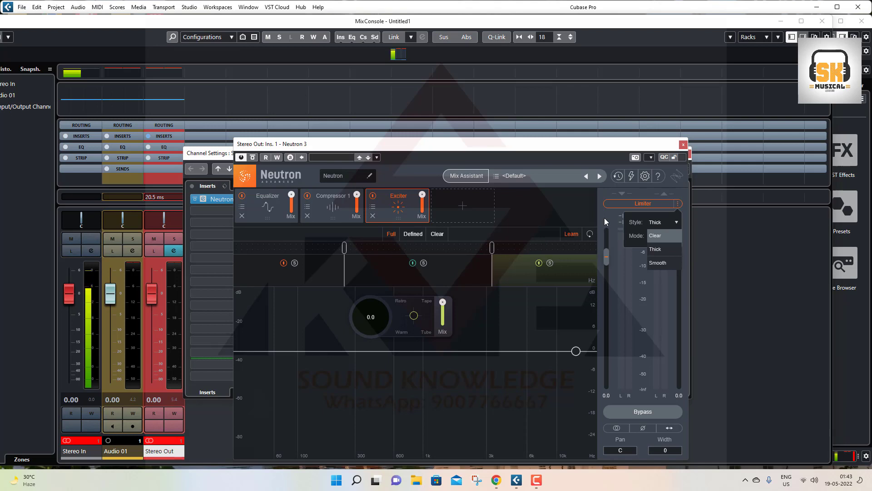
Close Neutron 3, the Stereo Out channel settings and the MixConsole, and deselect the drum loop in the project.
{"action": "left_click", "coordinate": [683, 146]}
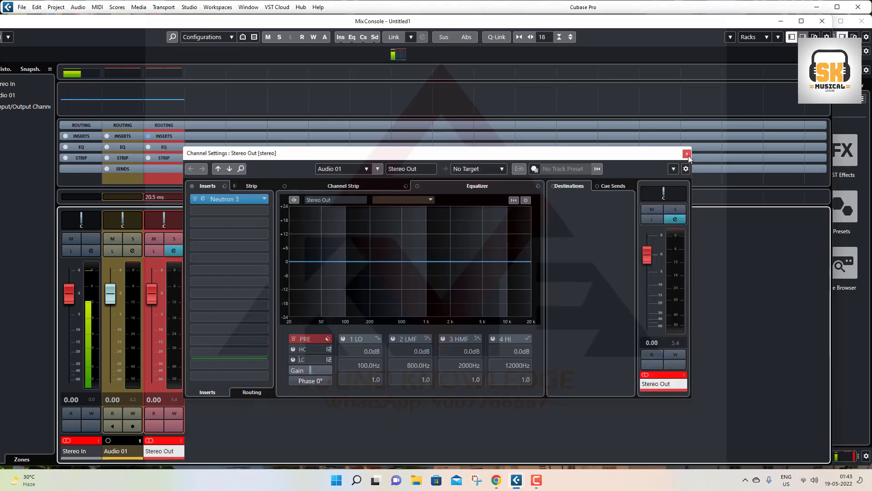
{"action": "left_click", "coordinate": [688, 154]}
{"action": "left_click", "coordinate": [822, 21]}
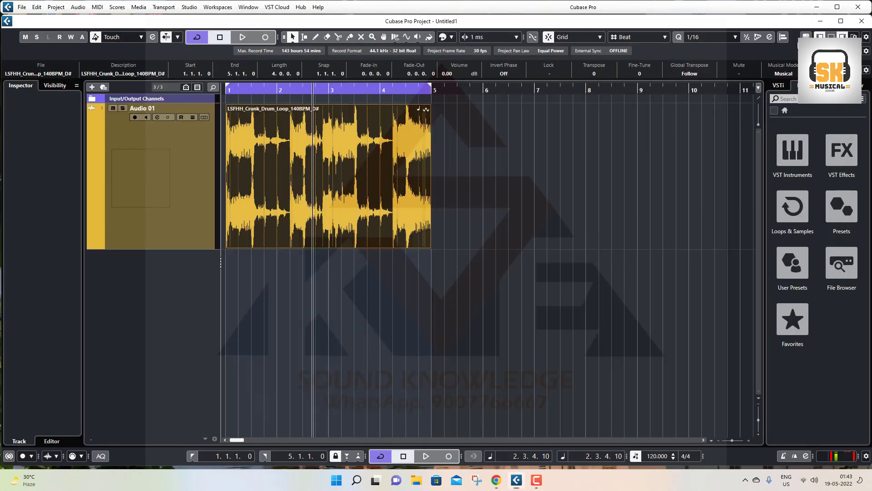
{"action": "left_click", "coordinate": [412, 306]}
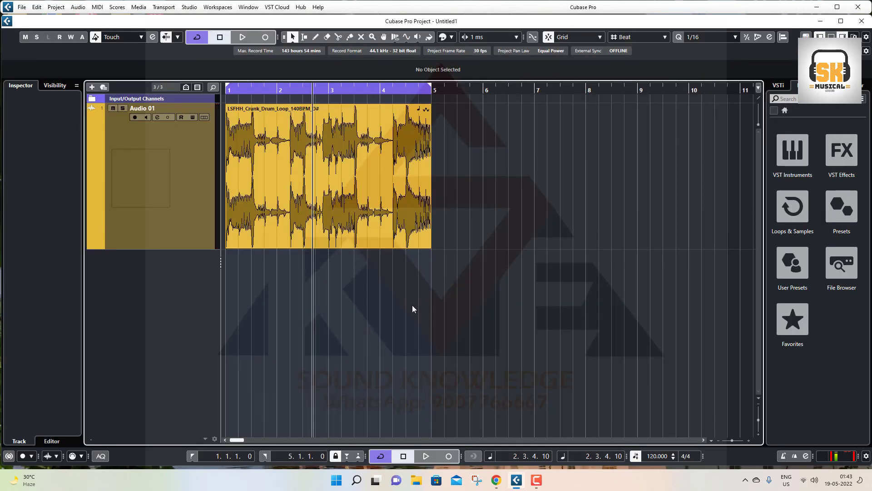